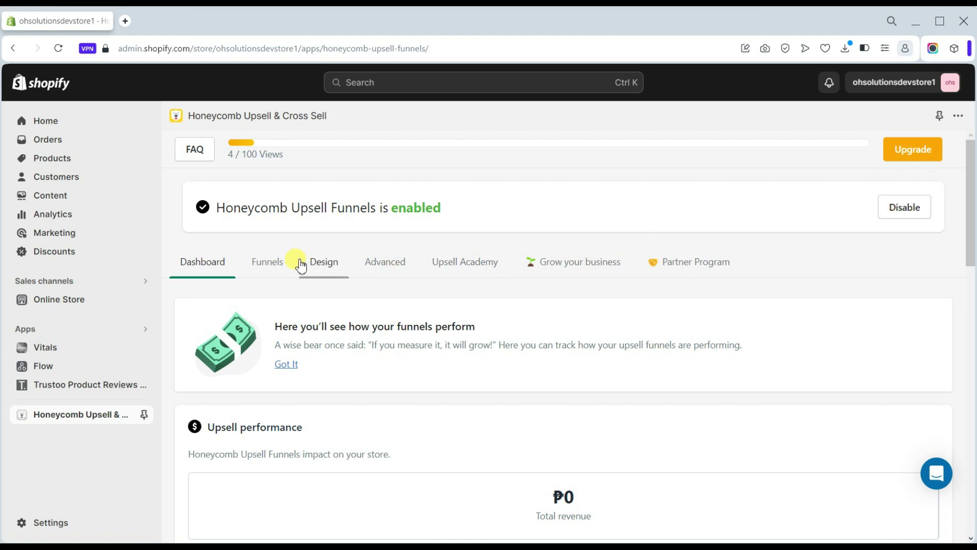
- Open the Funnels list with the inactive Post Purchase and Thank You Page funnels
left_click(272, 271)
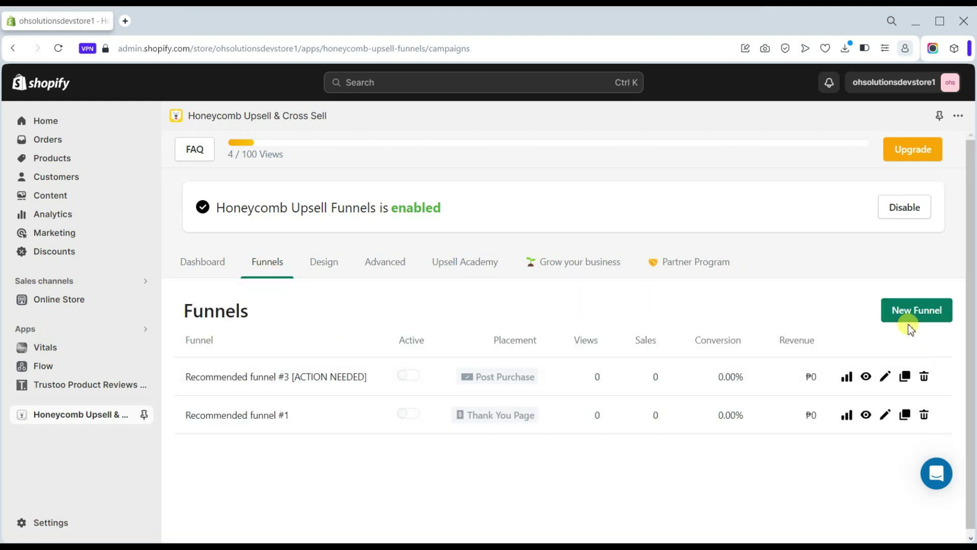
- Start Upsell Funnel #3 with Product Page as its placement
left_click(916, 316)
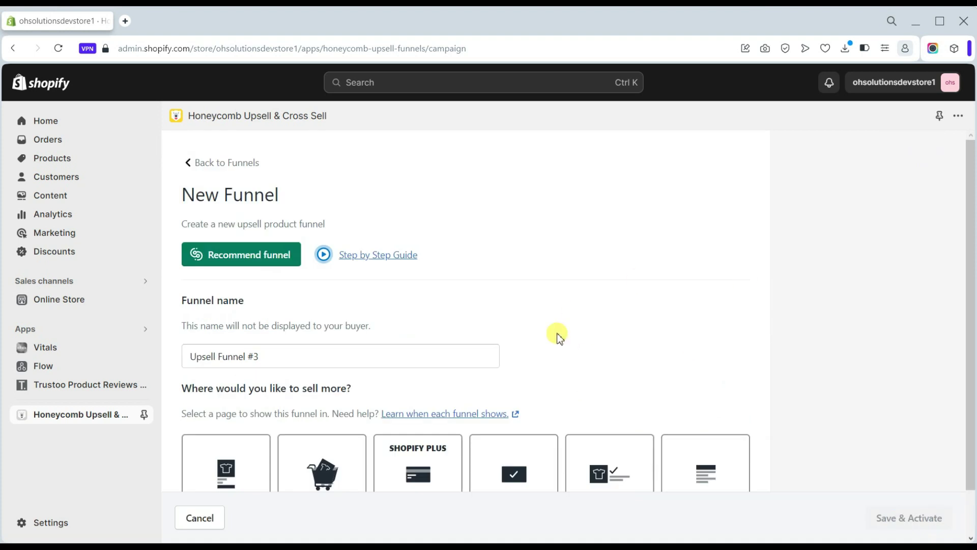
left_click(306, 360)
scroll(300, 356, "down", 1)
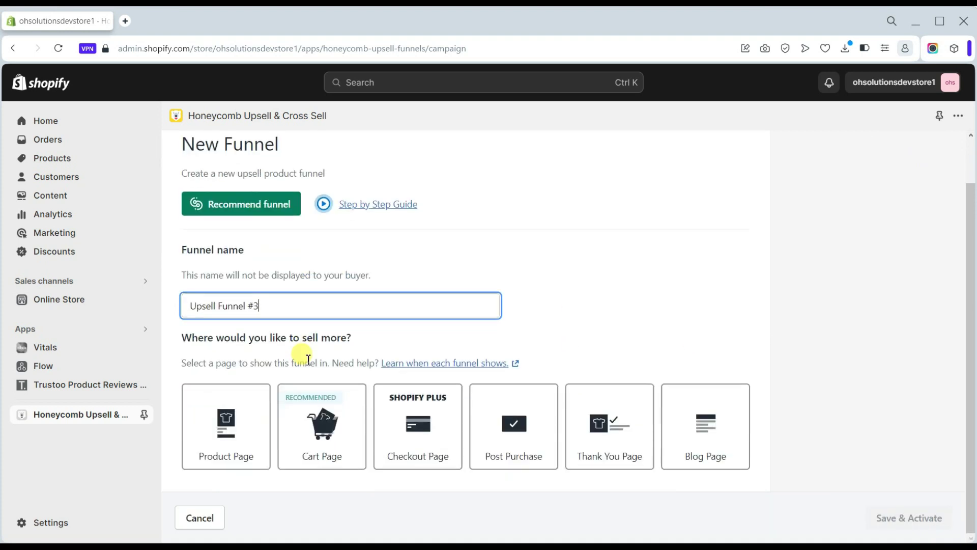
left_click(238, 428)
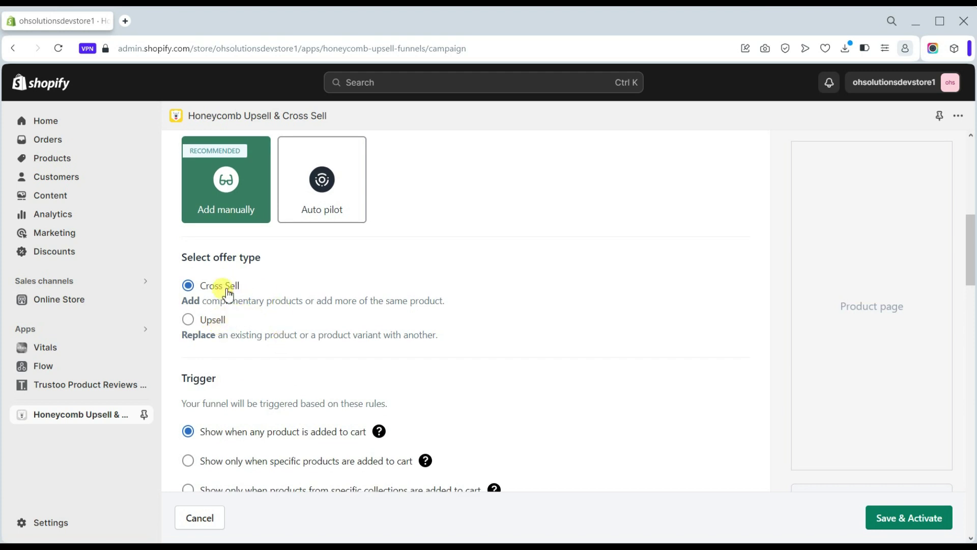
- Review the Cross Sell offer type, any-product trigger and follow-up to checkout options
scroll(227, 290, "down", 1)
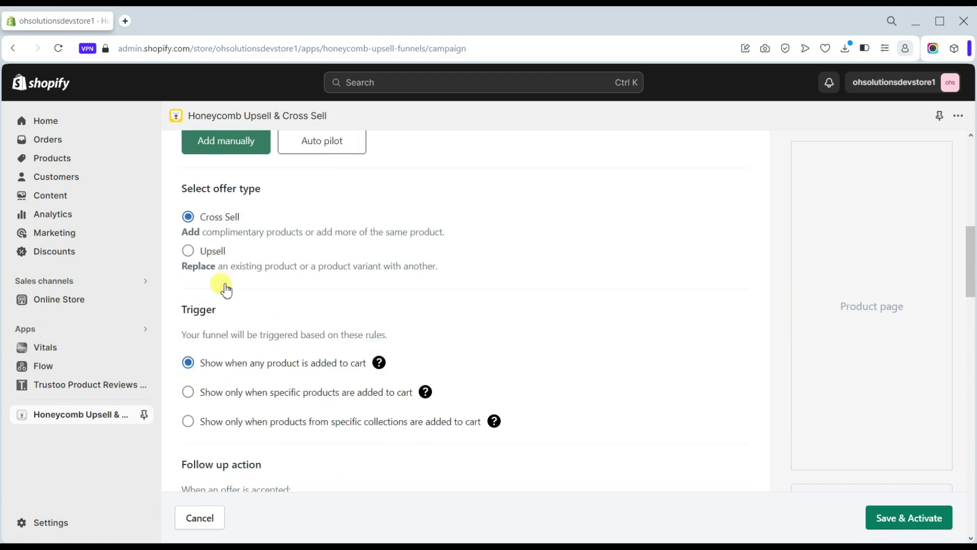
left_click_drag(454, 235, 260, 233)
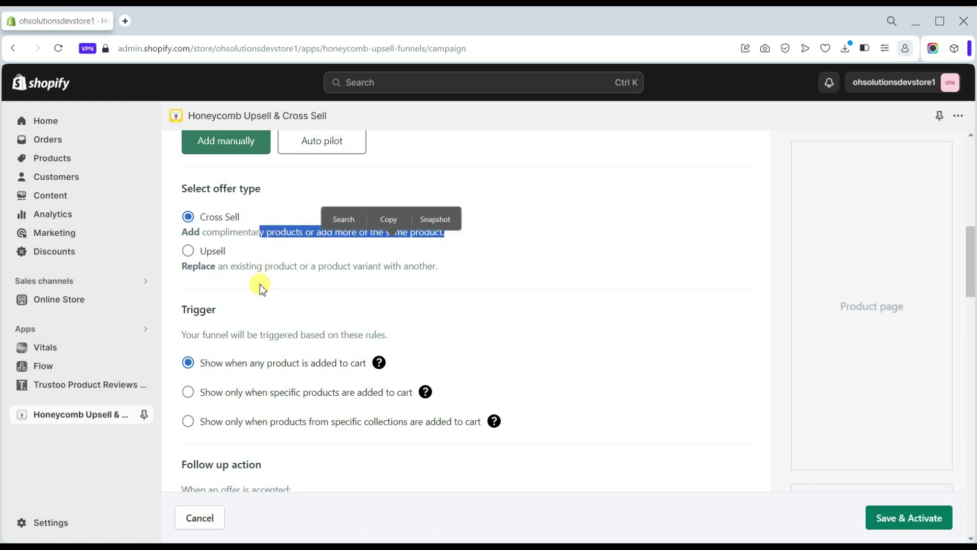
left_click(246, 301)
scroll(246, 302, "down", 1)
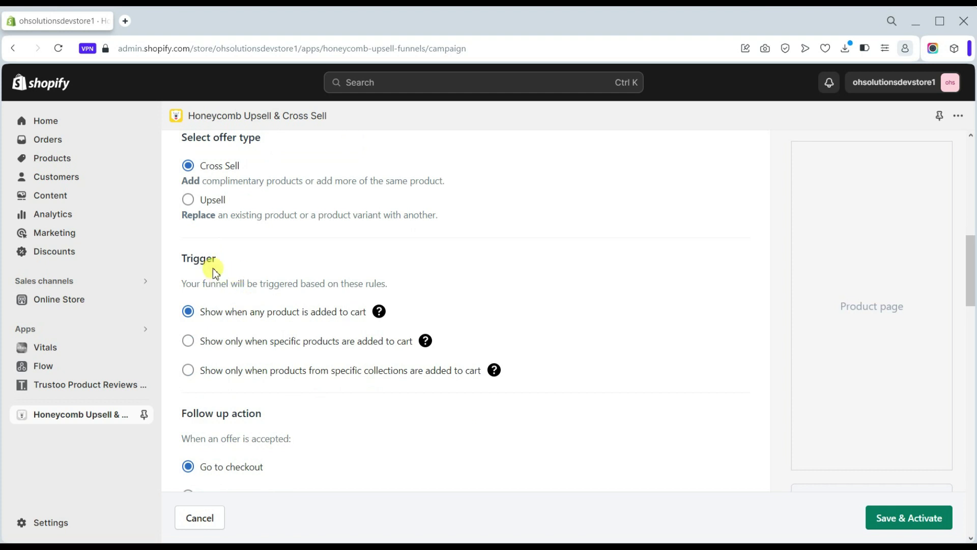
scroll(292, 308, "down", 1)
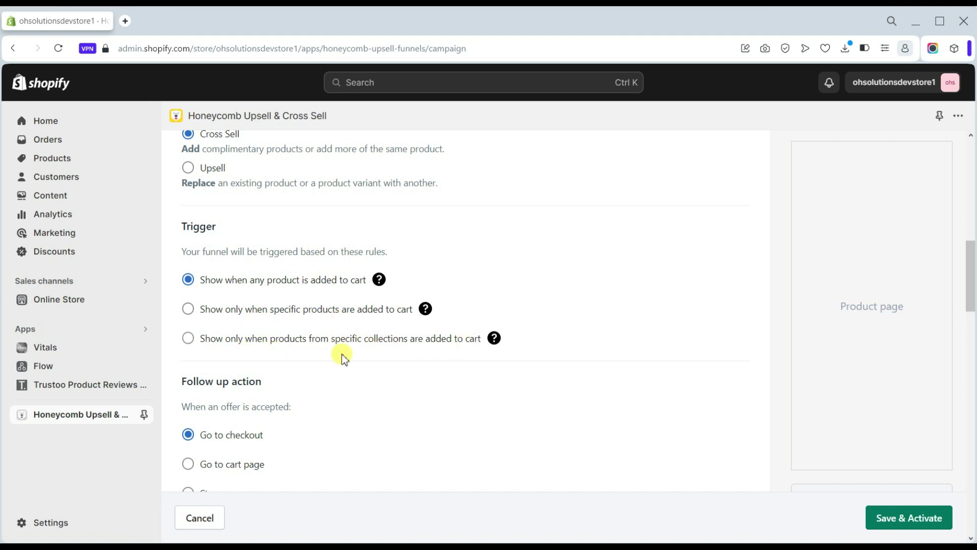
scroll(341, 405, "down", 2)
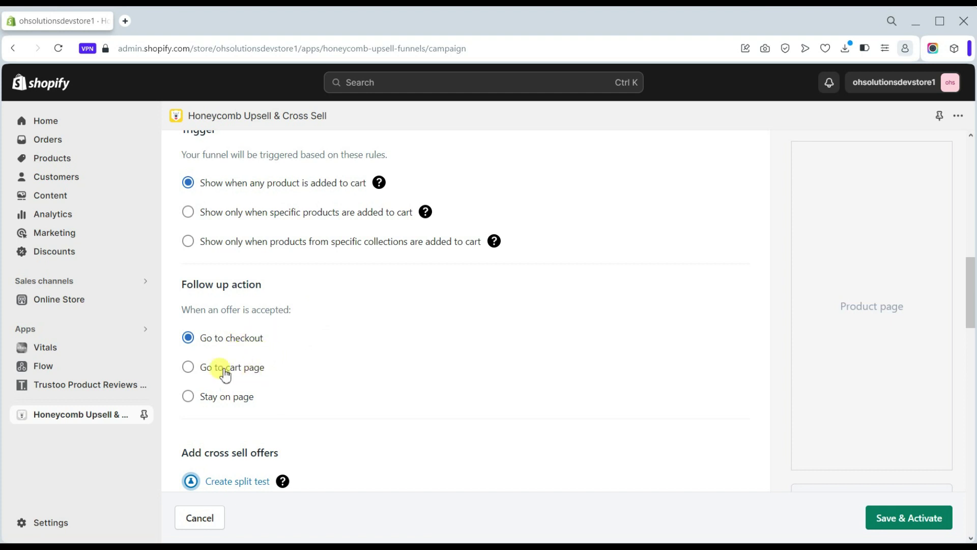
scroll(281, 399, "down", 1)
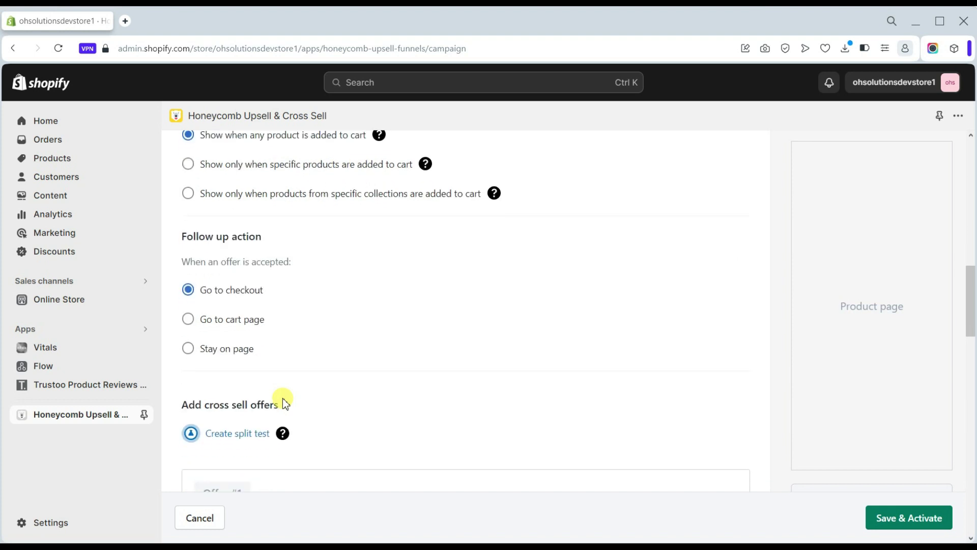
scroll(282, 402, "down", 1)
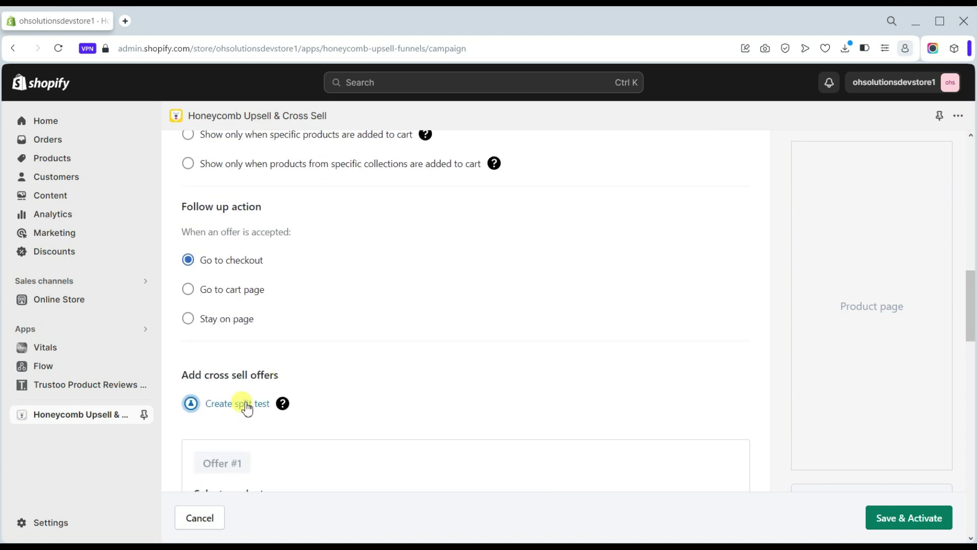
- Start a split test and choose Breathable Running Shoes as Version A's offered product
left_click(243, 405)
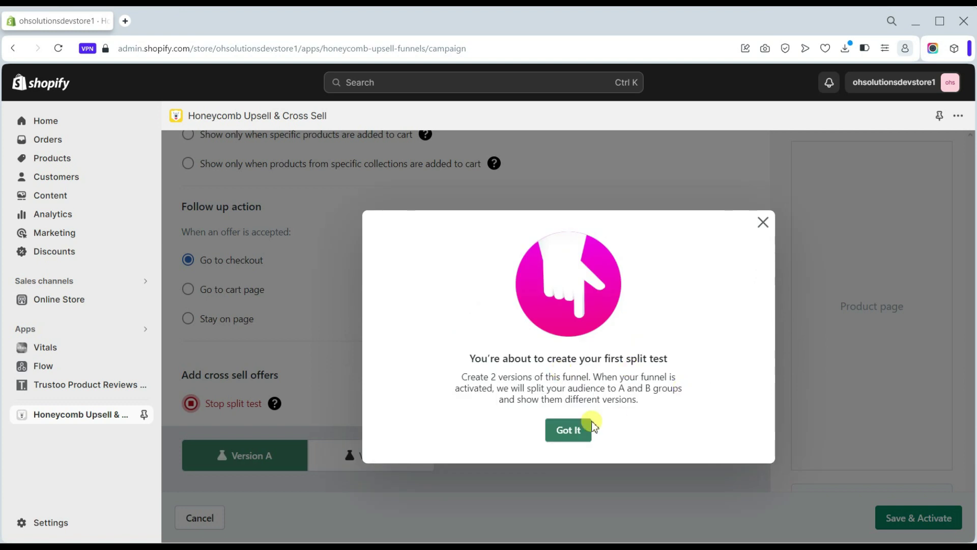
left_click(565, 429)
scroll(460, 356, "down", 4)
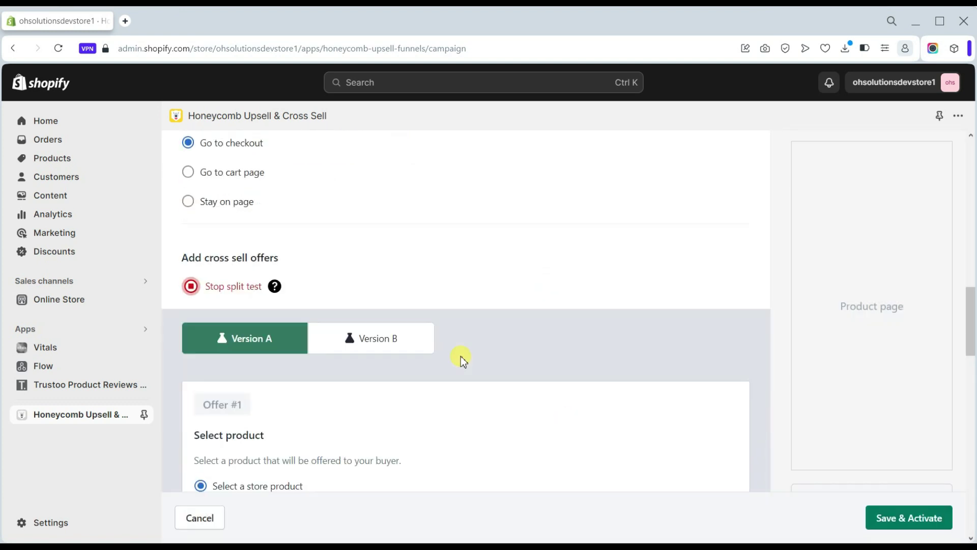
scroll(379, 330, "down", 2)
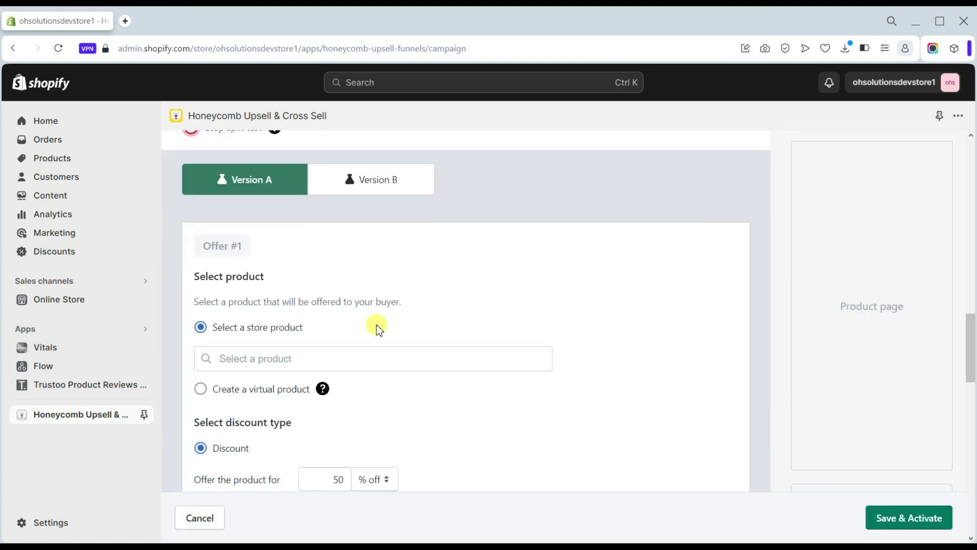
scroll(379, 330, "down", 1)
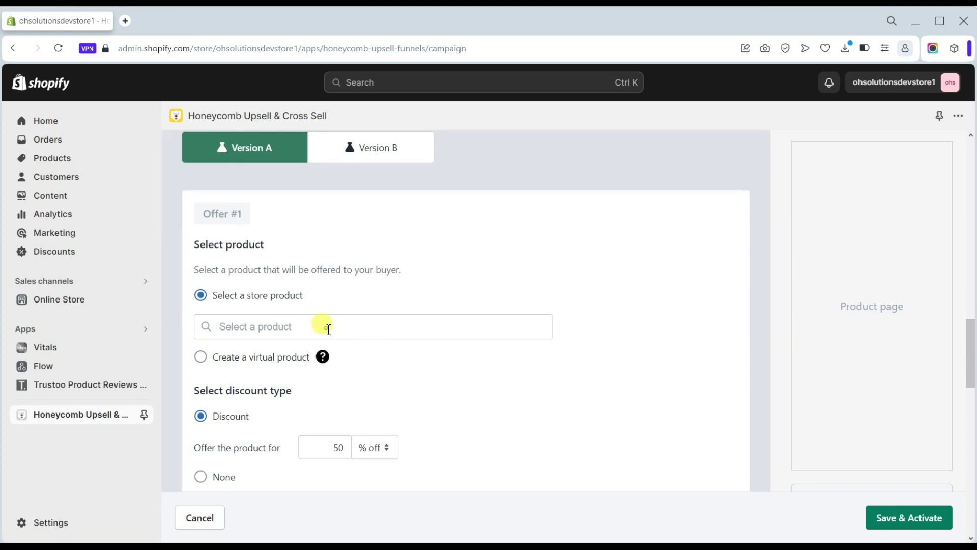
left_click(324, 326)
left_click(298, 413)
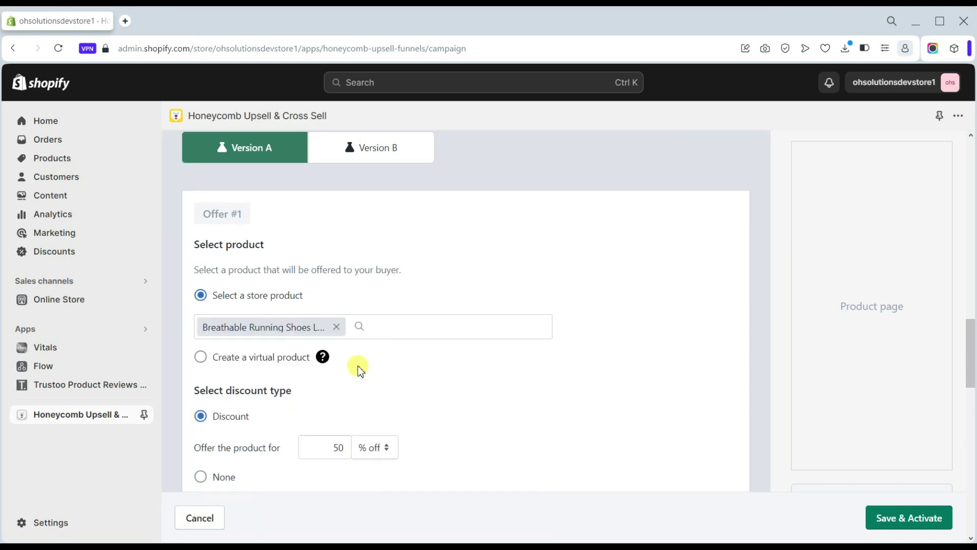
- Keep the offer discount at 50% off as a percentage and select the offer text
scroll(370, 356, "down", 1)
scroll(298, 358, "down", 1)
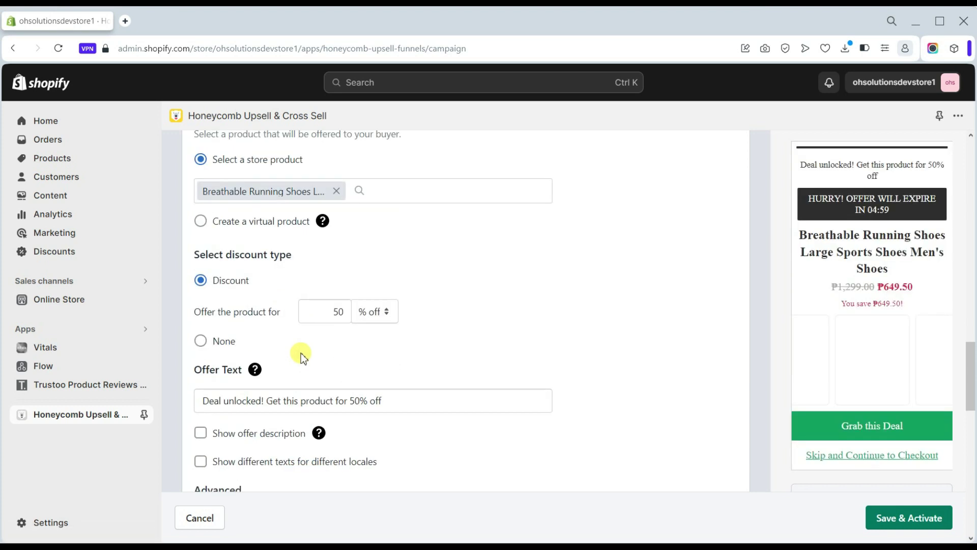
left_click(383, 311)
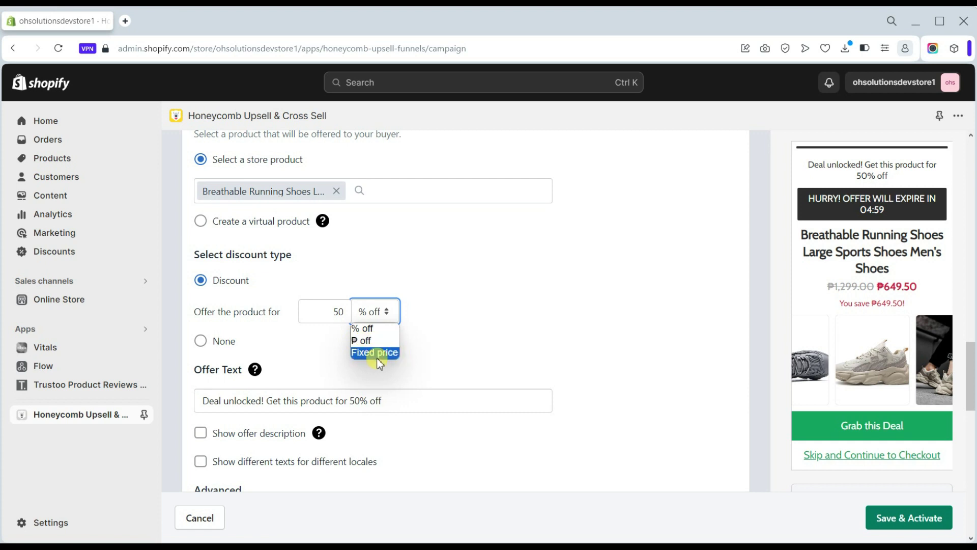
left_click(371, 329)
scroll(375, 351, "down", 1)
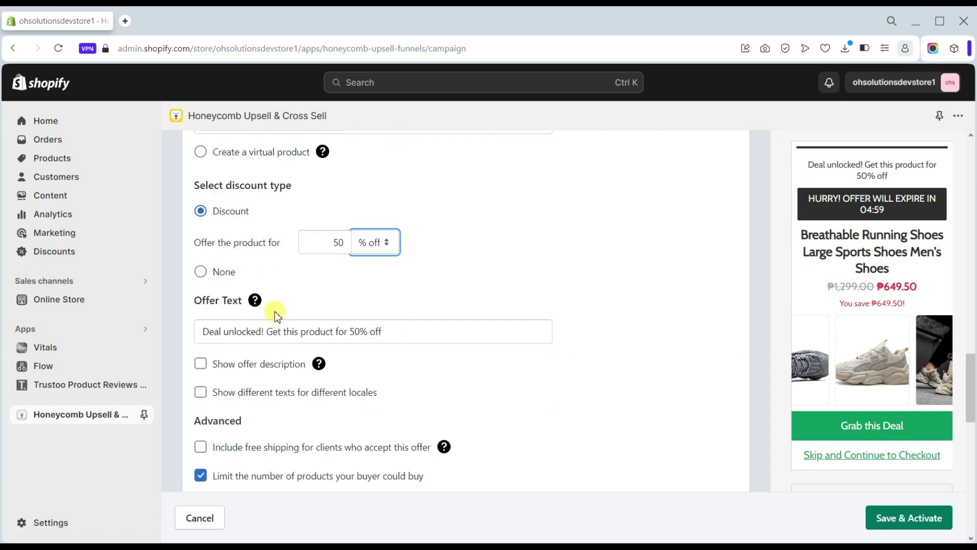
left_click(257, 331)
left_click_drag(392, 333, 206, 328)
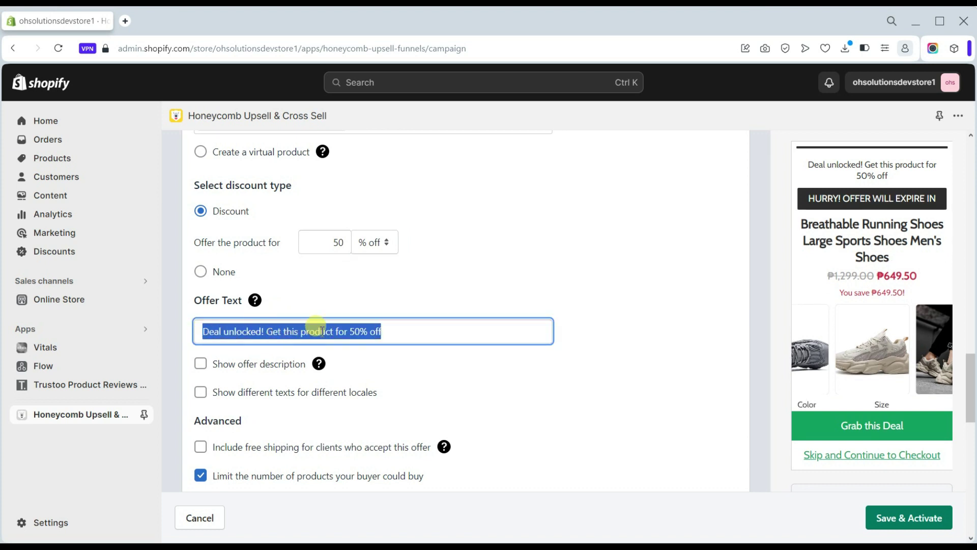
scroll(318, 331, "down", 1)
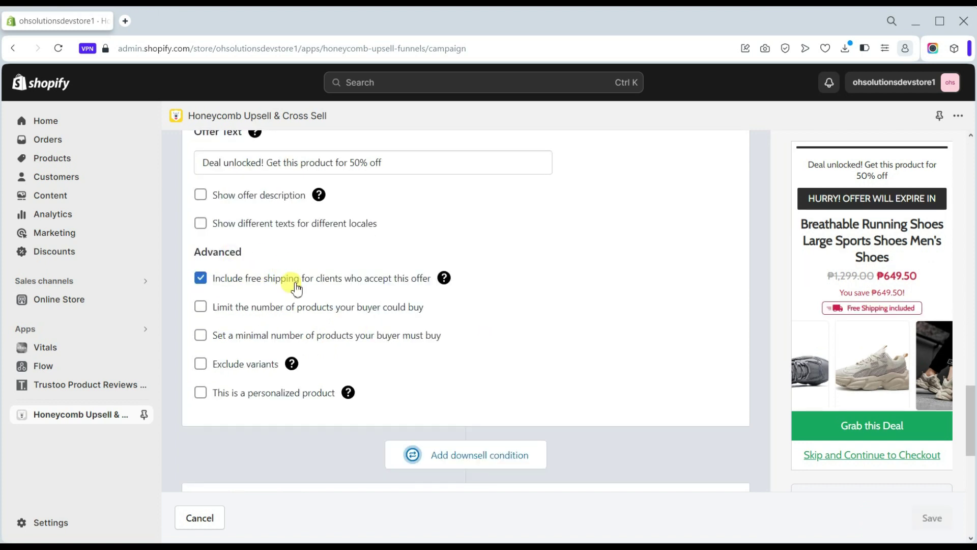
- Keep free shipping included, with the offer previewing ₱649.50
left_click(255, 286)
left_click(256, 287)
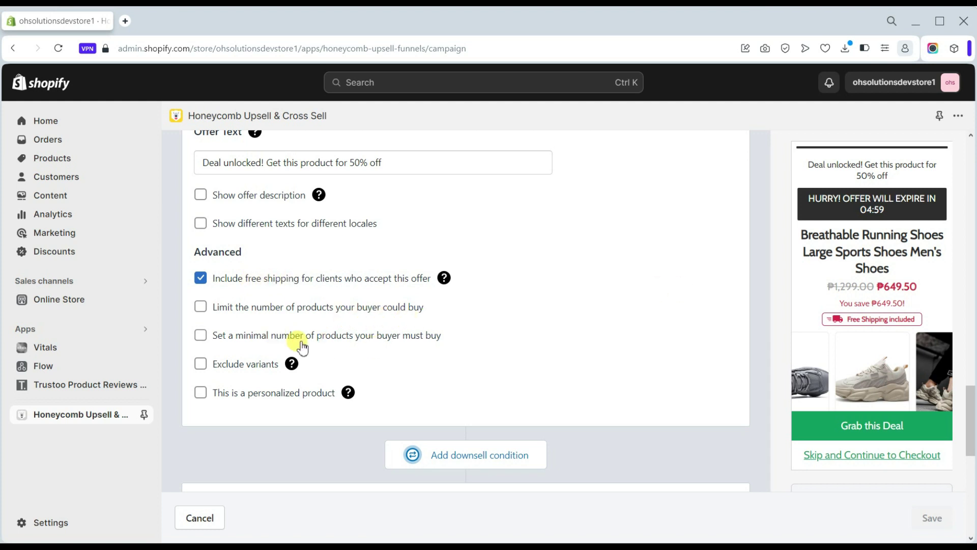
scroll(388, 351, "down", 1)
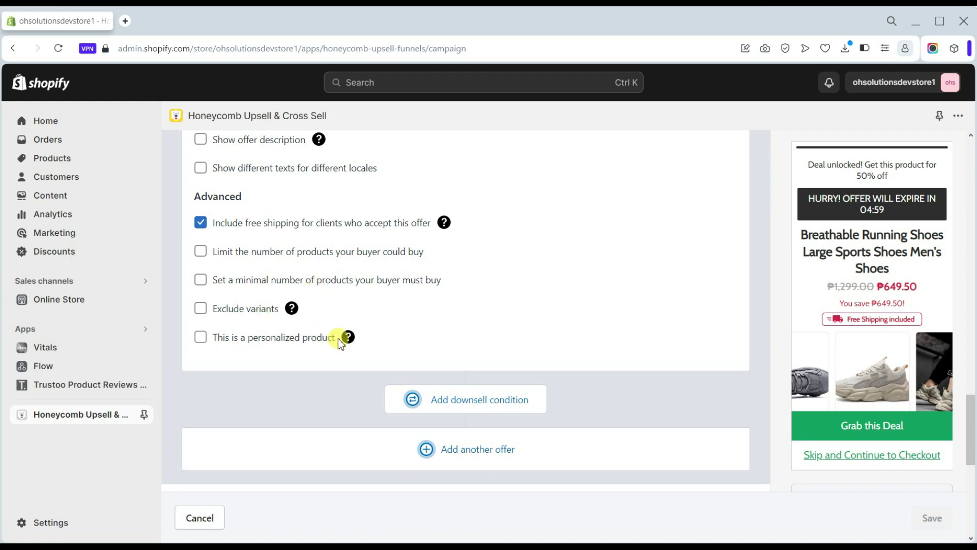
scroll(420, 312, "up", 8)
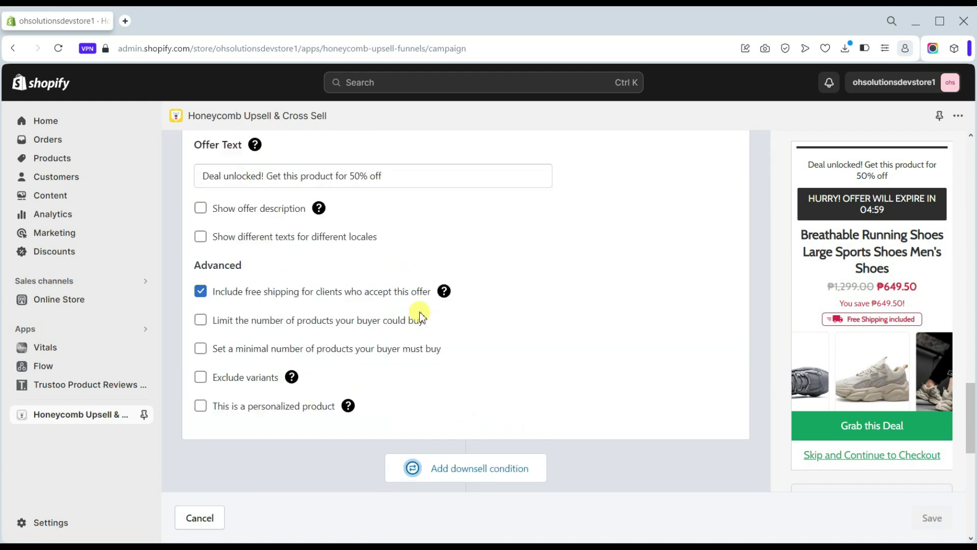
scroll(419, 311, "down", 6)
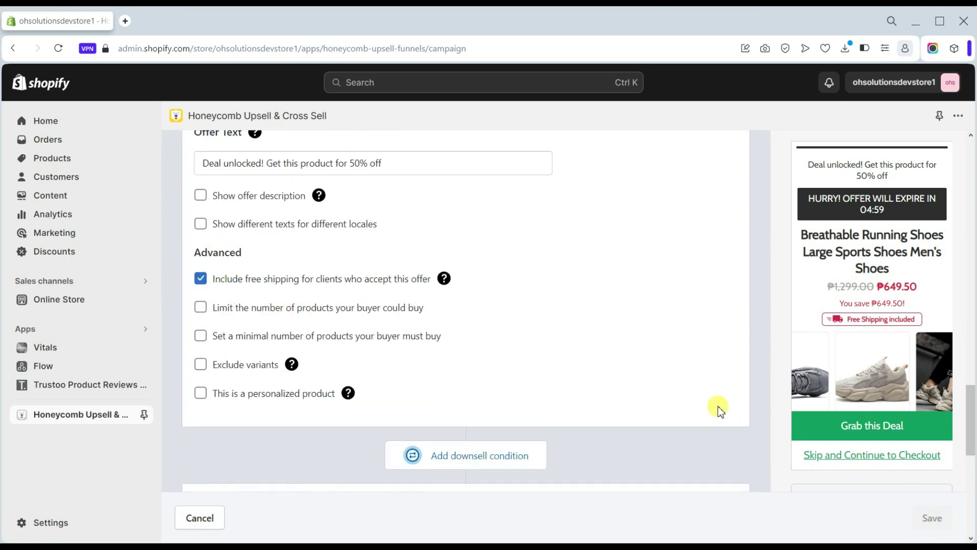
scroll(719, 408, "up", 8)
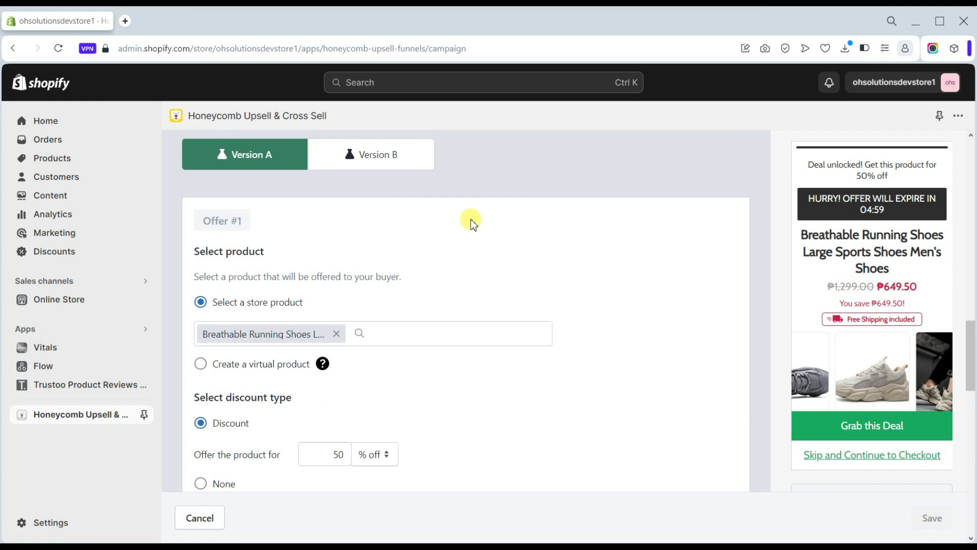
- Switch to editing Version B of the offer
left_click(396, 155)
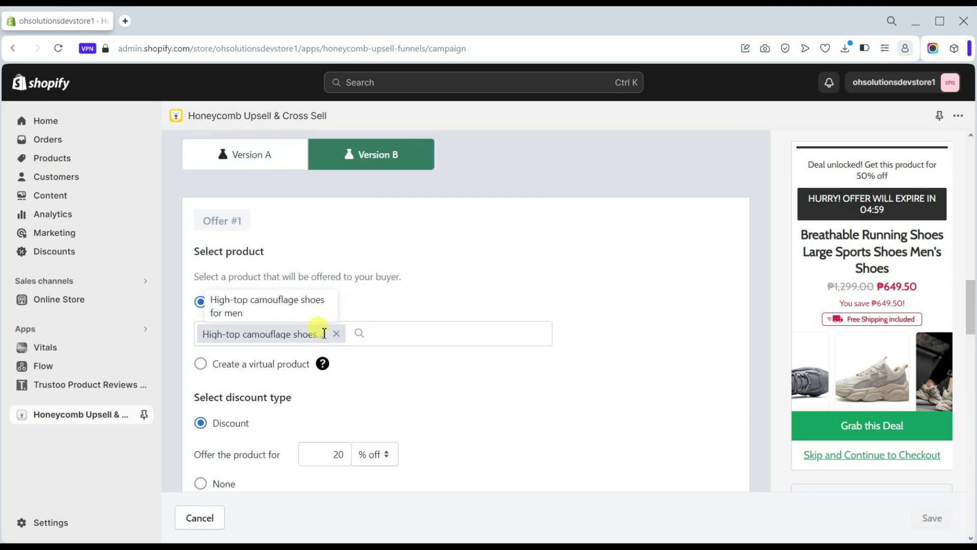
scroll(320, 331, "down", 5)
scroll(305, 344, "down", 3)
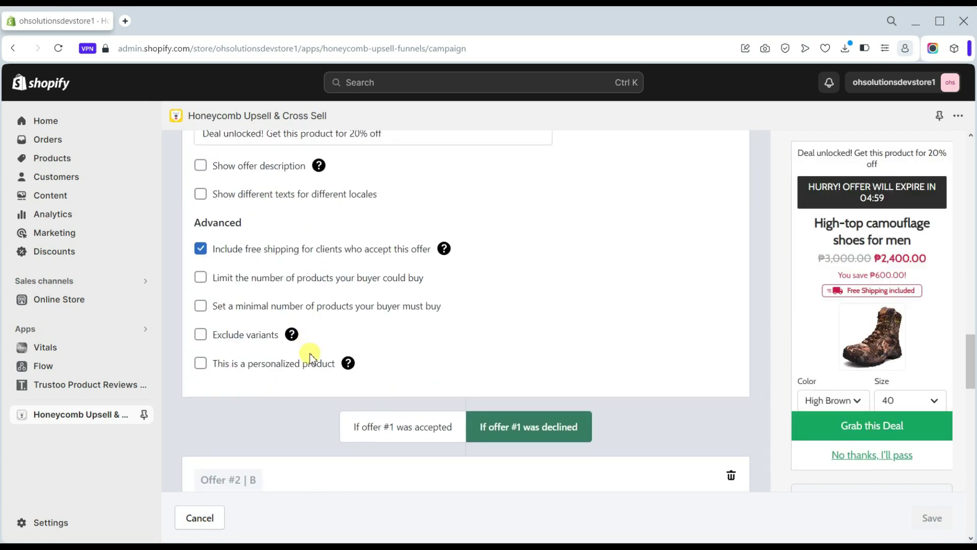
scroll(465, 303, "down", 1)
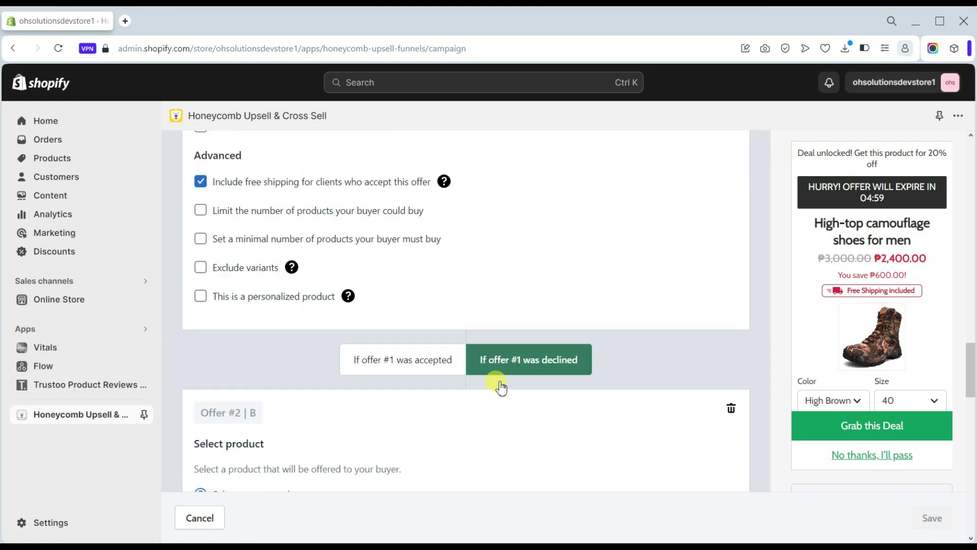
scroll(497, 384, "down", 2)
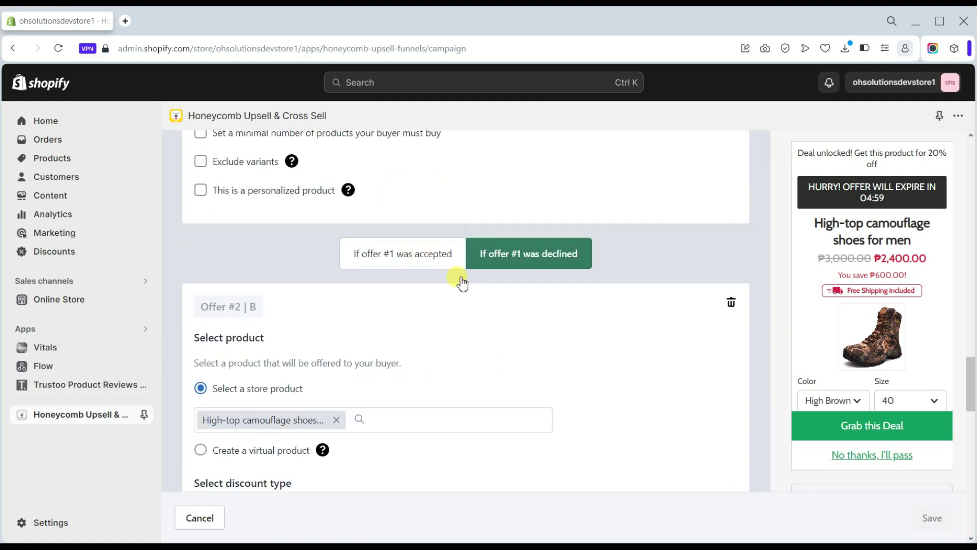
- Show Offer #2 for customers who accepted offer #1 and check its help tooltip
left_click(439, 270)
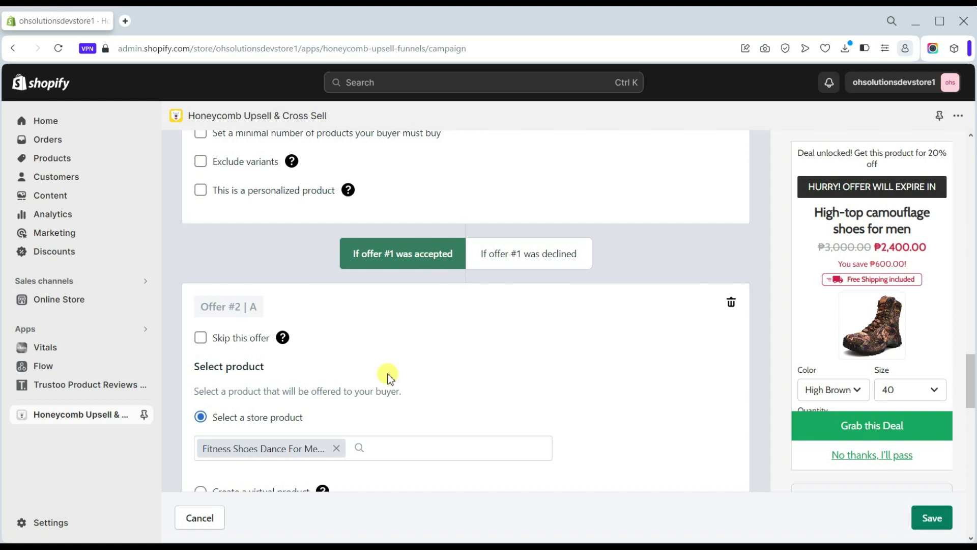
scroll(388, 375, "down", 1)
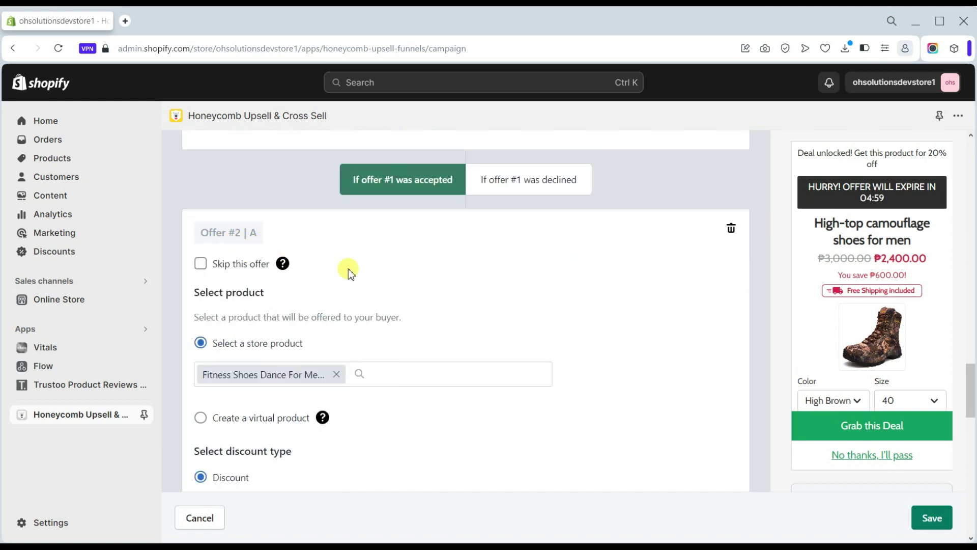
scroll(350, 274, "down", 1)
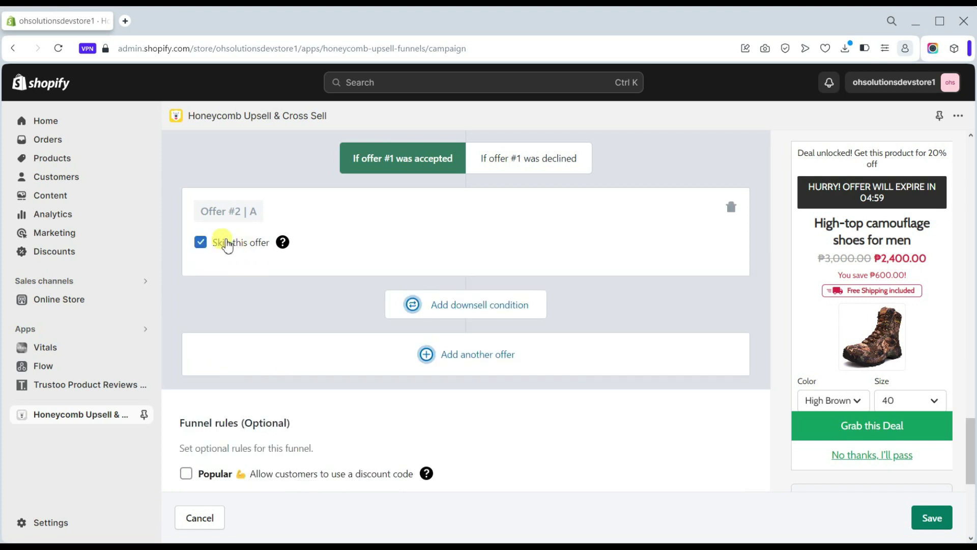
mouse_move(283, 244)
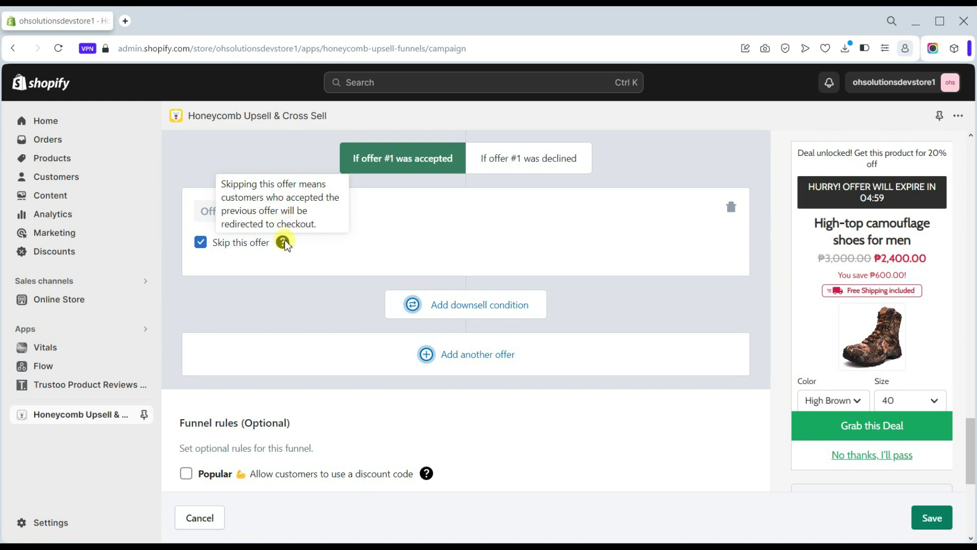
- Stop skipping Offer #2 | A and have it offer Leather Little Girls Running Shoes
left_click(200, 243)
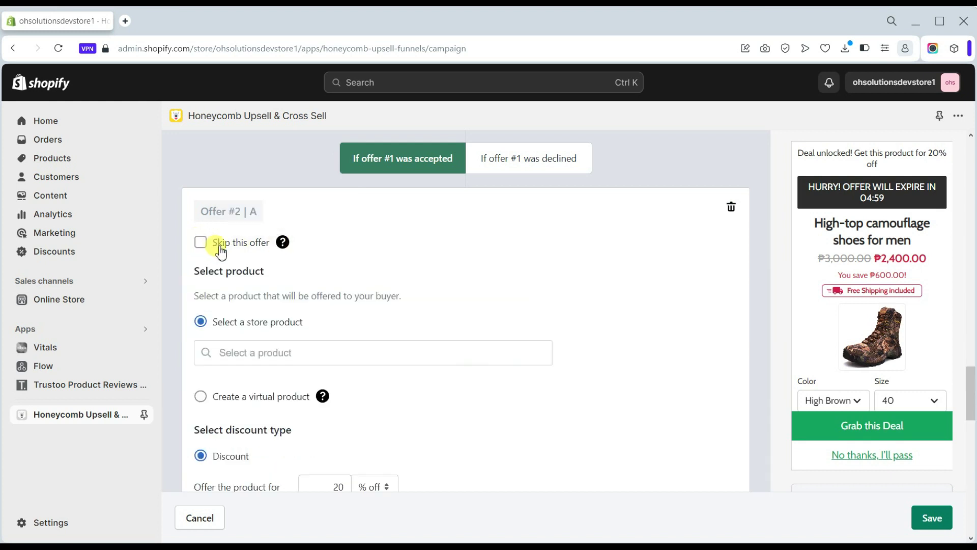
scroll(316, 277, "down", 1)
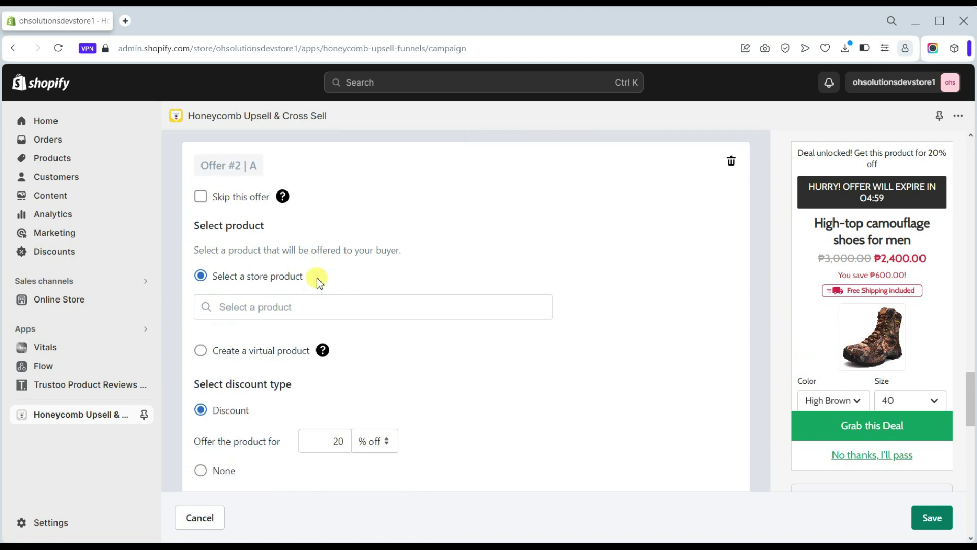
left_click(319, 305)
scroll(323, 349, "down", 1)
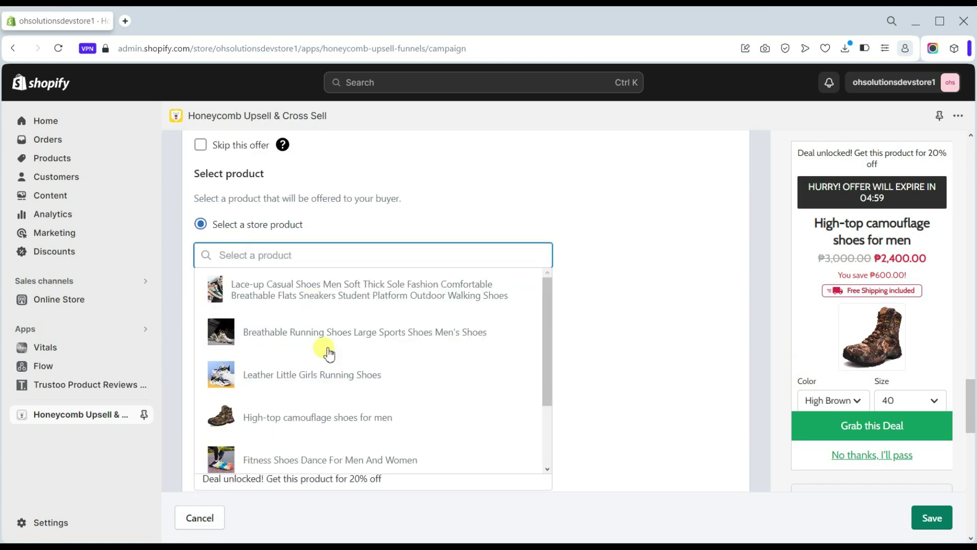
left_click(325, 394)
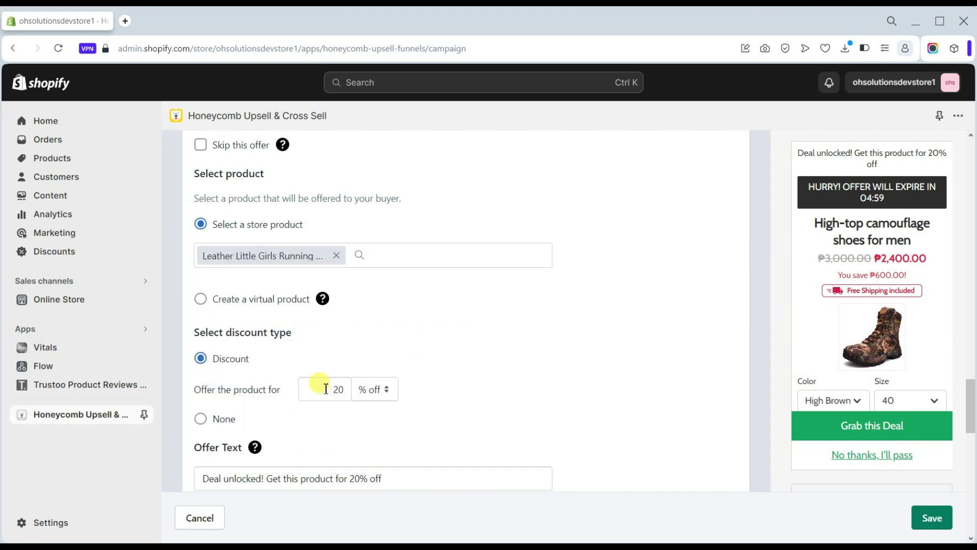
scroll(326, 393, "down", 3)
scroll(326, 393, "up", 6)
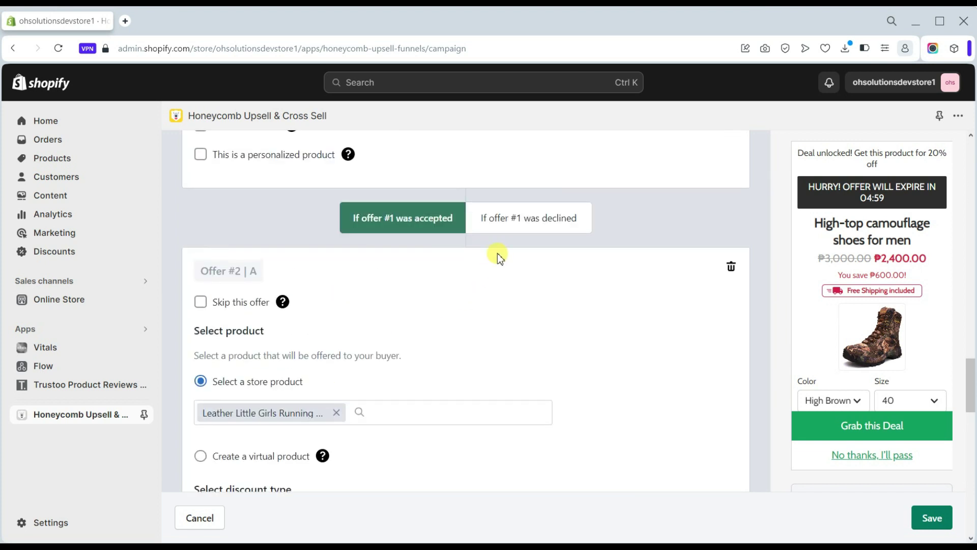
- Review declined-branch Offer #2 | B: High-top camouflage shoes for men, 20% off, free shipping
left_click(518, 218)
scroll(413, 320, "down", 1)
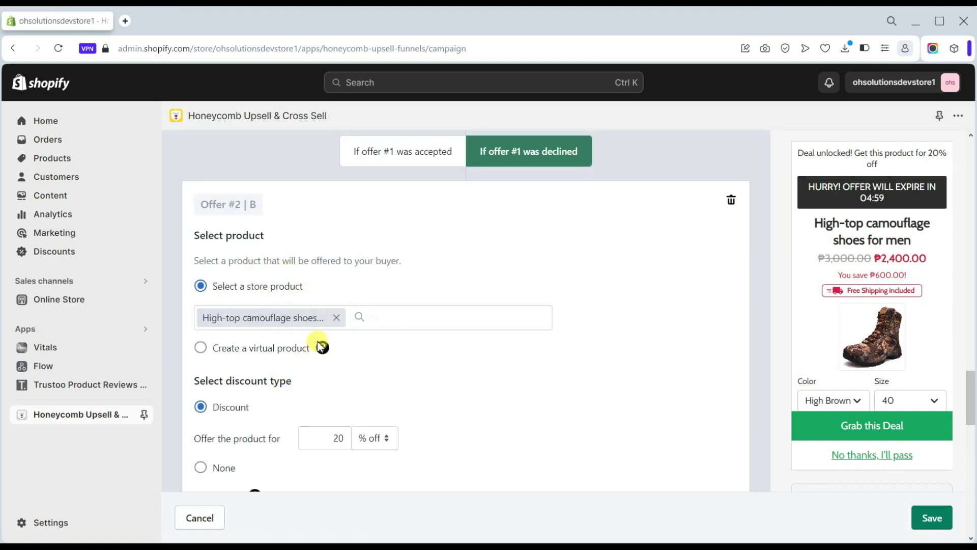
scroll(321, 347, "down", 1)
scroll(301, 387, "down", 2)
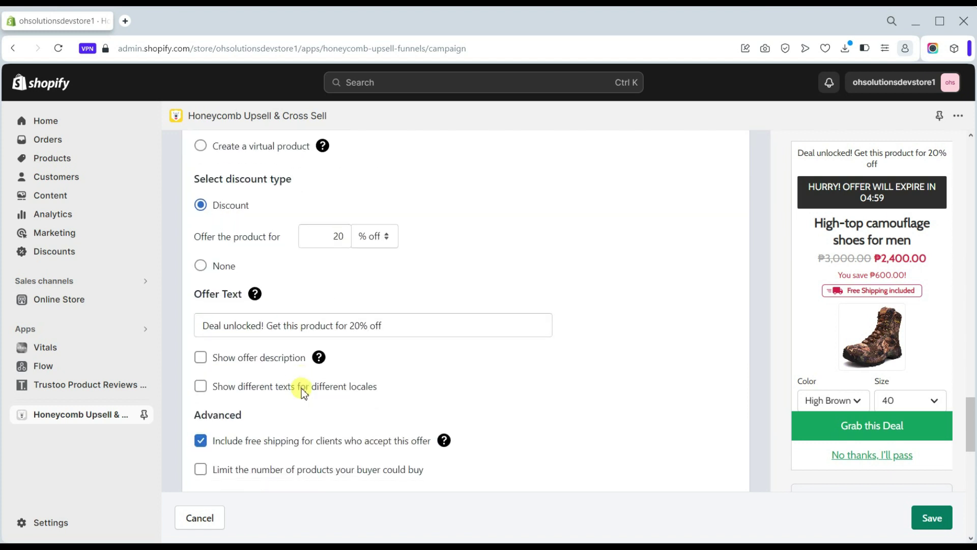
scroll(303, 320, "up", 2)
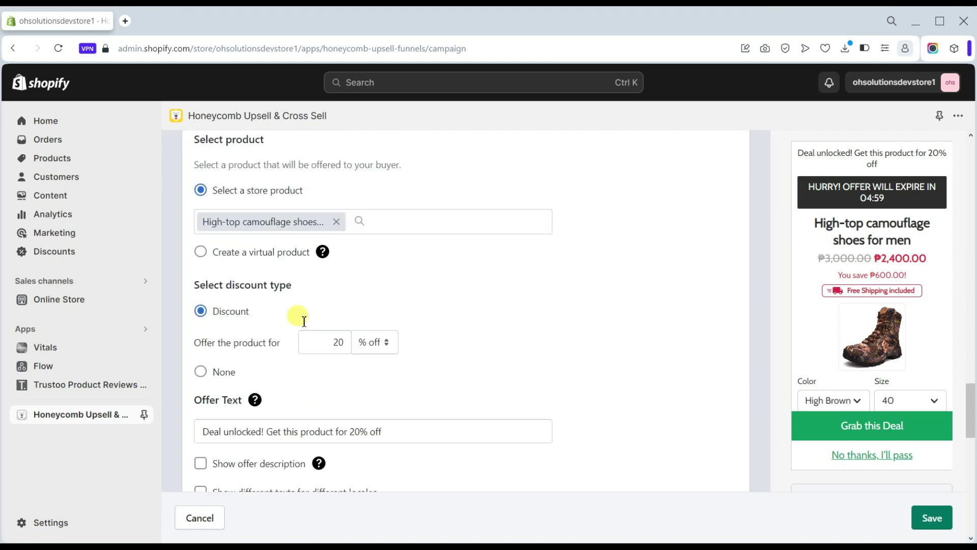
scroll(304, 321, "up", 1)
scroll(303, 320, "down", 3)
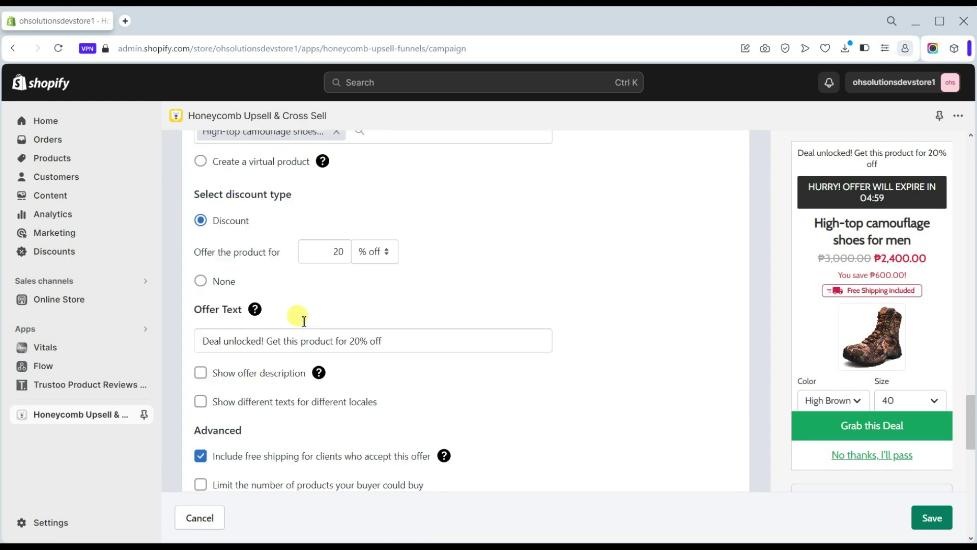
scroll(303, 320, "down", 4)
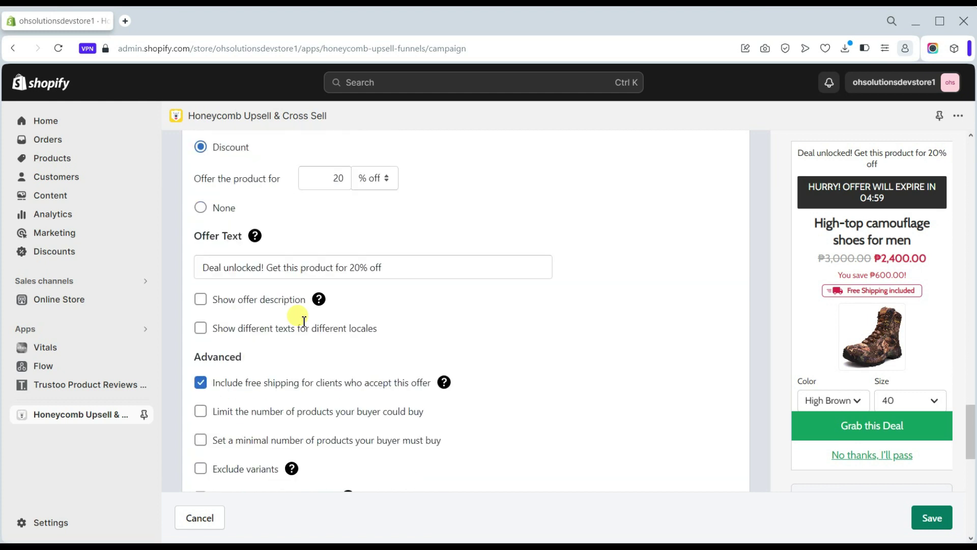
scroll(304, 320, "up", 9)
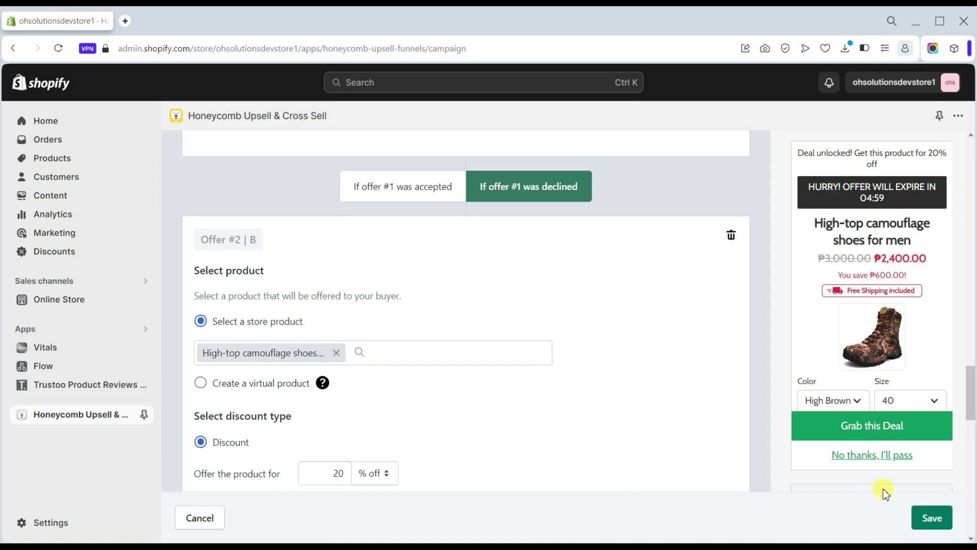
- Save the funnel and add Breathable Running Shoes to the storefront cart to see the 50%-off deal
left_click(932, 524)
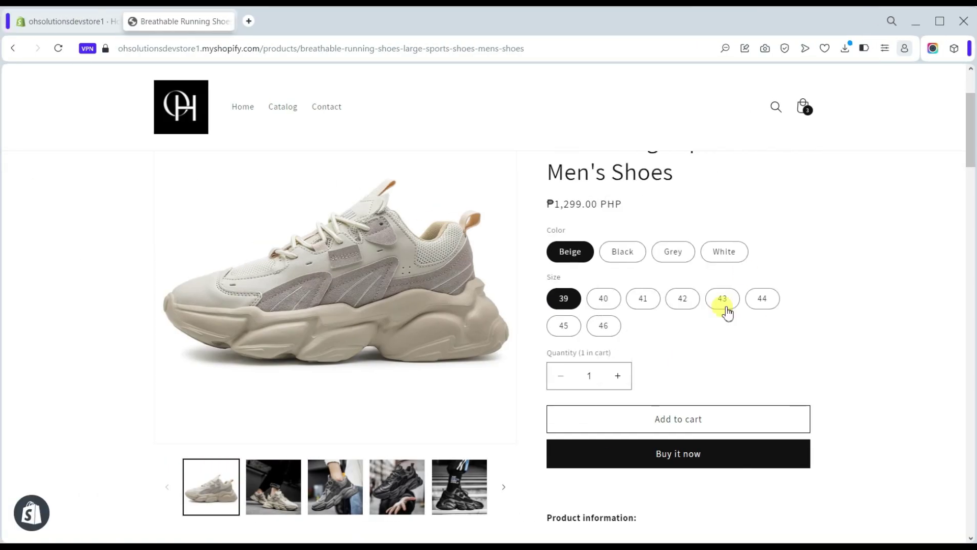
left_click(681, 416)
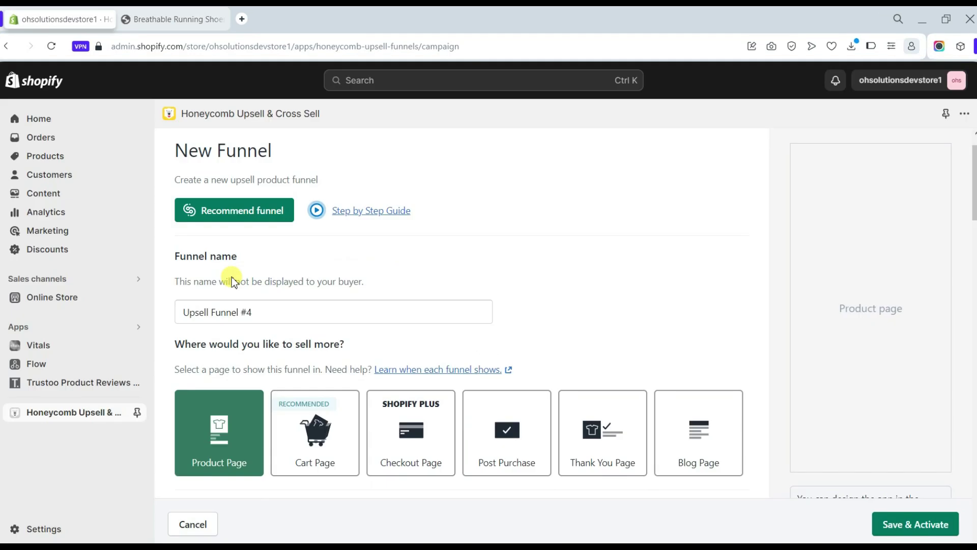
scroll(229, 280, "down", 2)
scroll(231, 277, "down", 5)
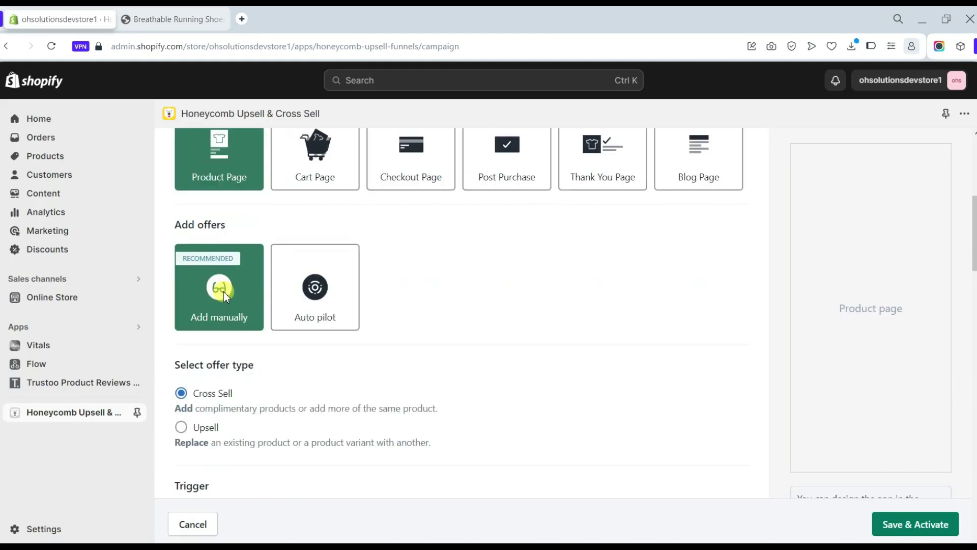
- Make Upsell Funnel #4 an Upsell triggered by High-top camouflage shoes for men
left_click(188, 428)
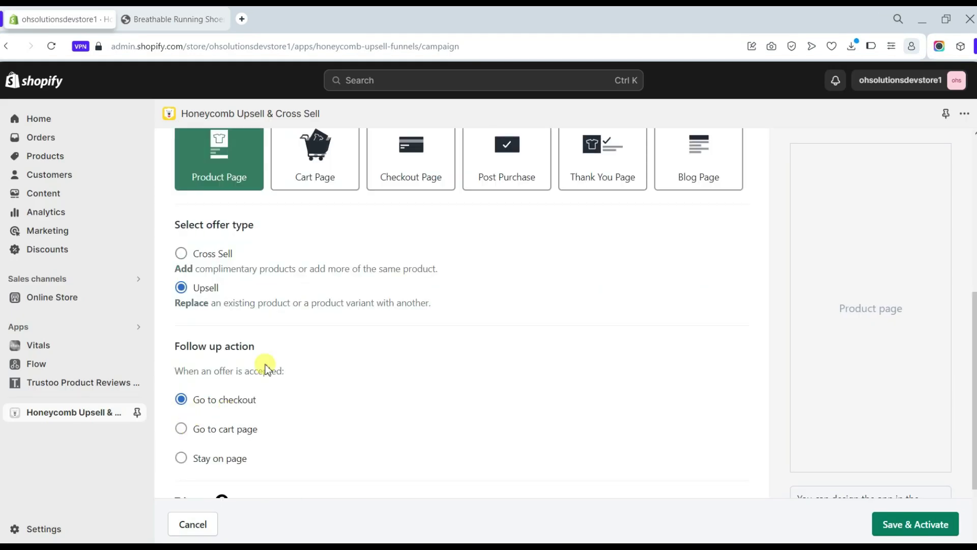
left_click_drag(183, 304, 422, 316)
left_click(390, 333)
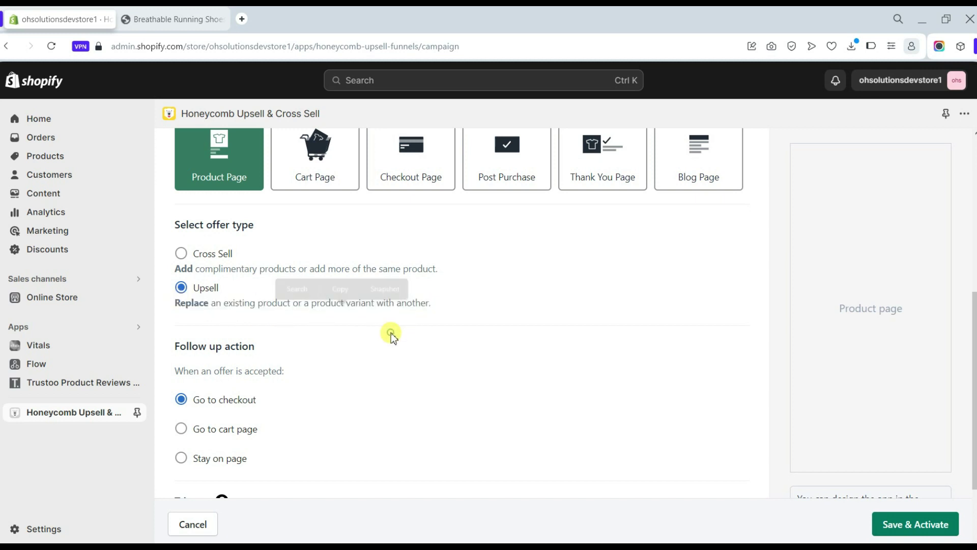
scroll(390, 334, "down", 2)
scroll(382, 277, "up", 1)
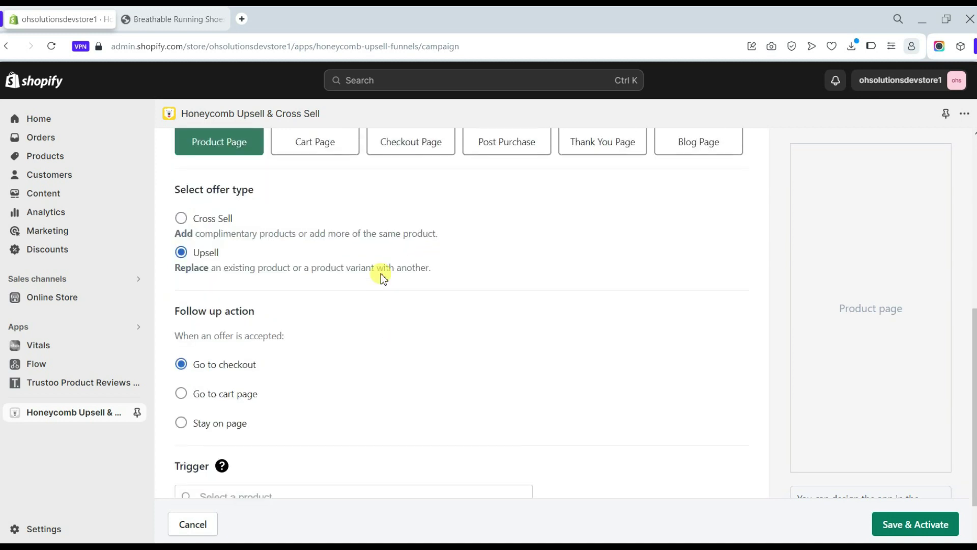
scroll(275, 334, "down", 1)
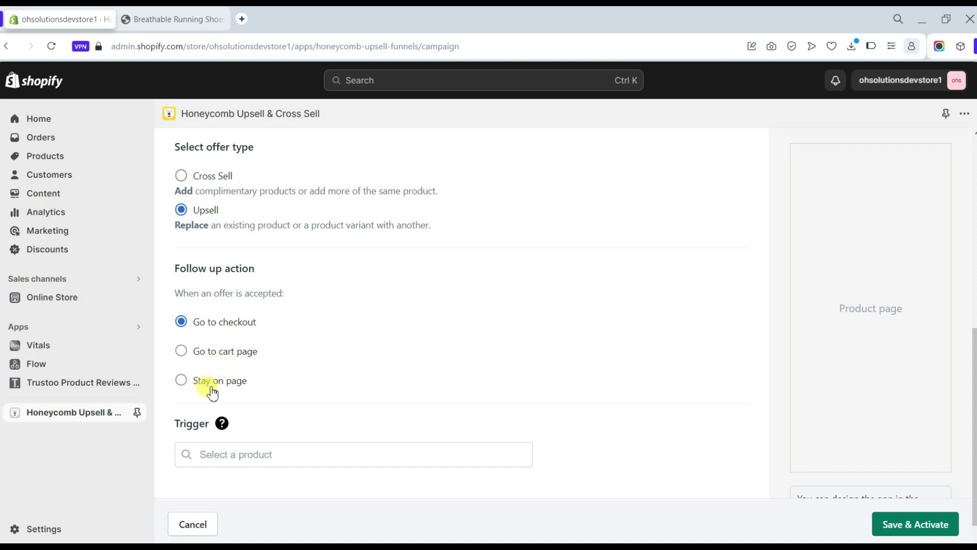
scroll(235, 397, "down", 1)
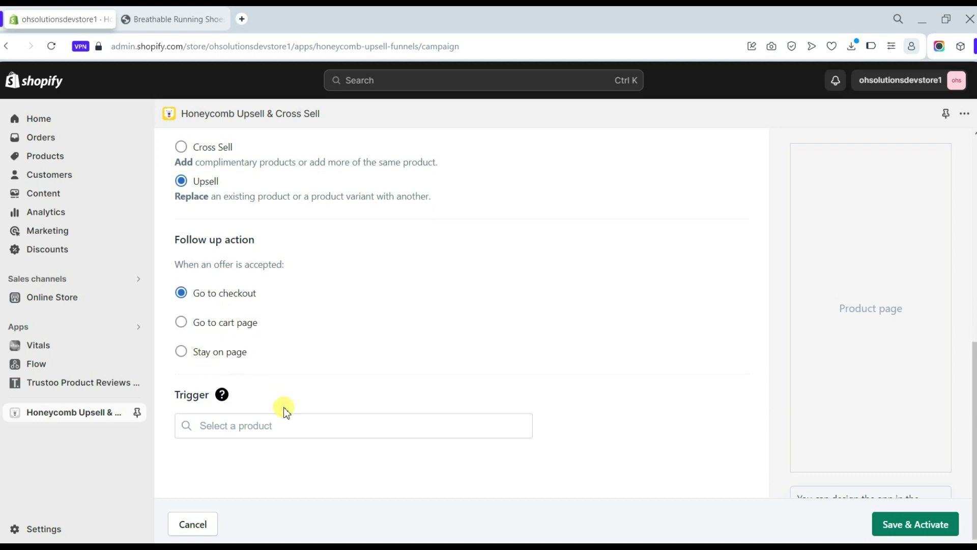
left_click(255, 427)
scroll(246, 426, "down", 3)
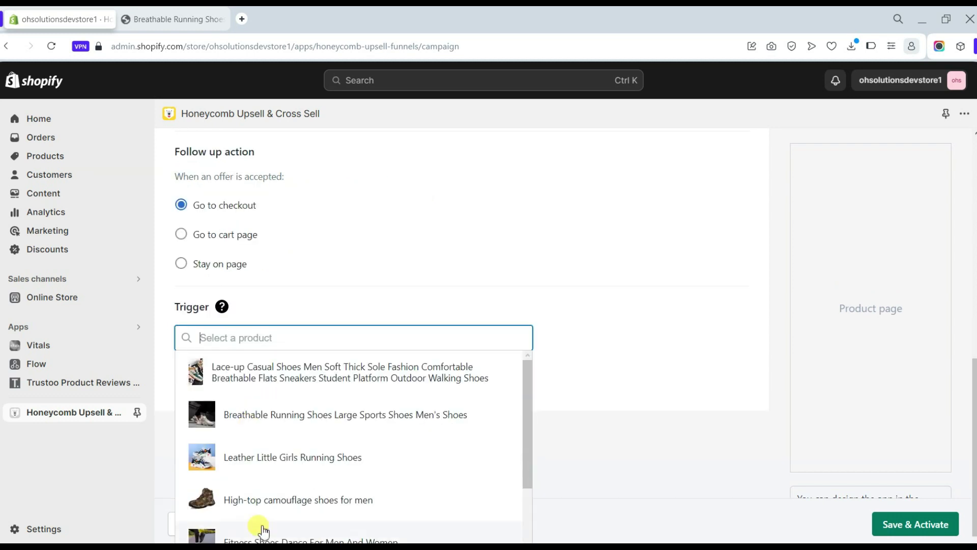
left_click(271, 507)
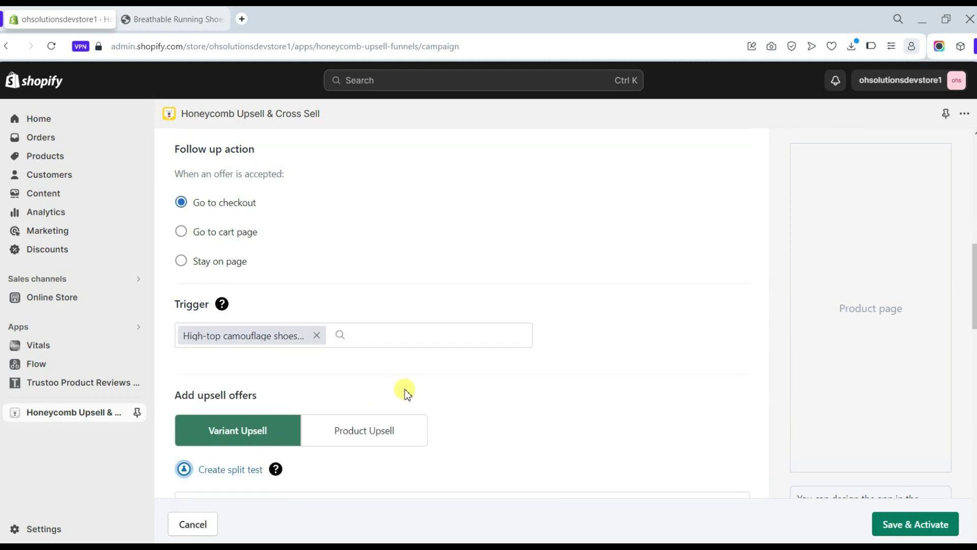
- Start a split test and add High black / 40 as the trigger variant
scroll(404, 389, "down", 5)
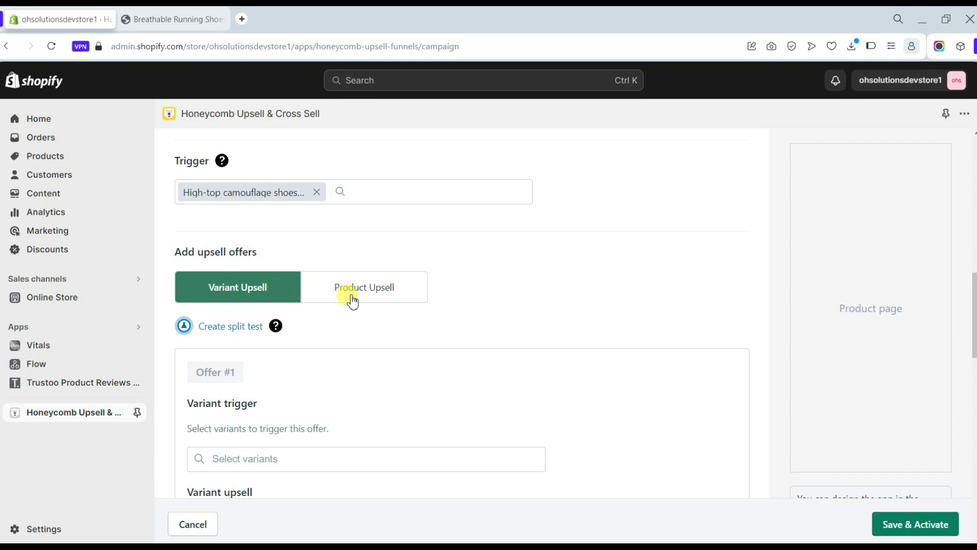
scroll(331, 305, "down", 1)
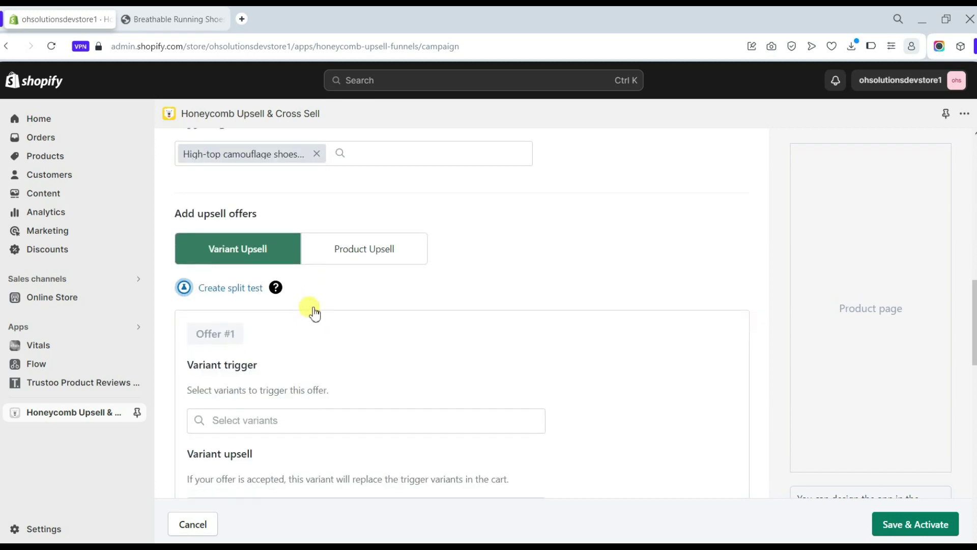
left_click(248, 289)
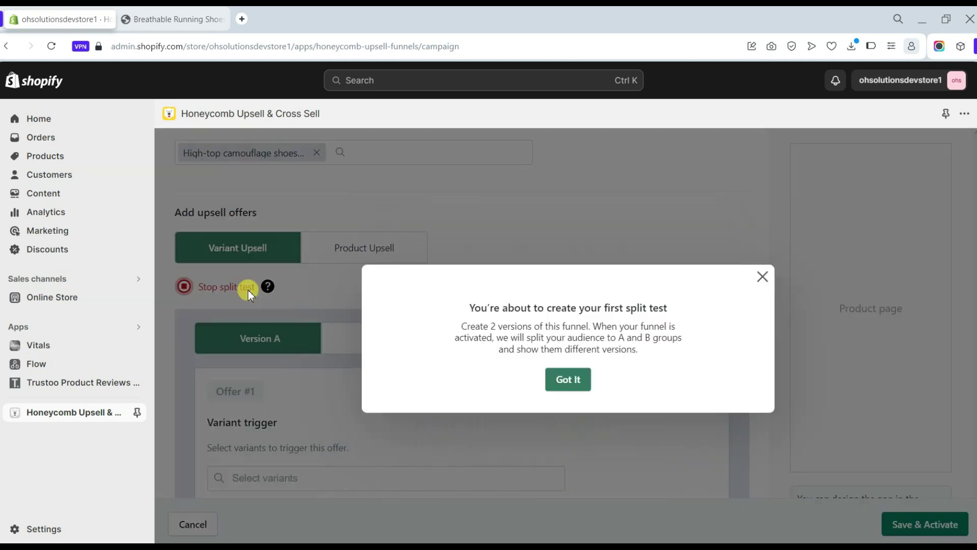
left_click(562, 436)
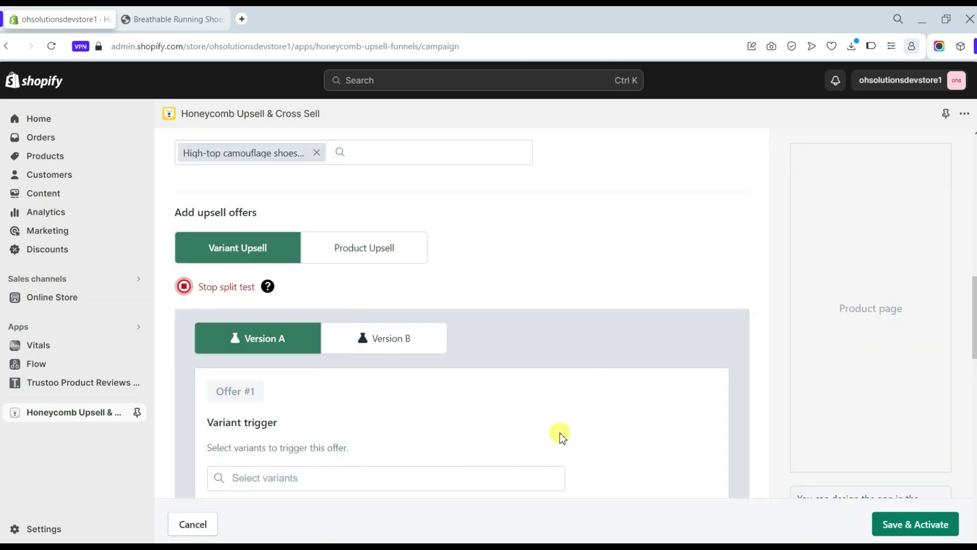
scroll(402, 346, "down", 3)
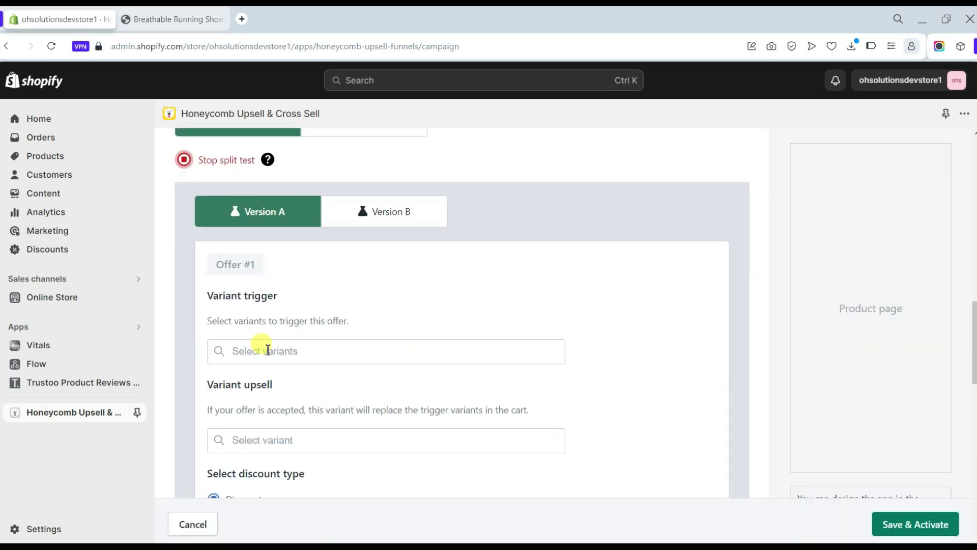
scroll(269, 341, "down", 1)
left_click(288, 313)
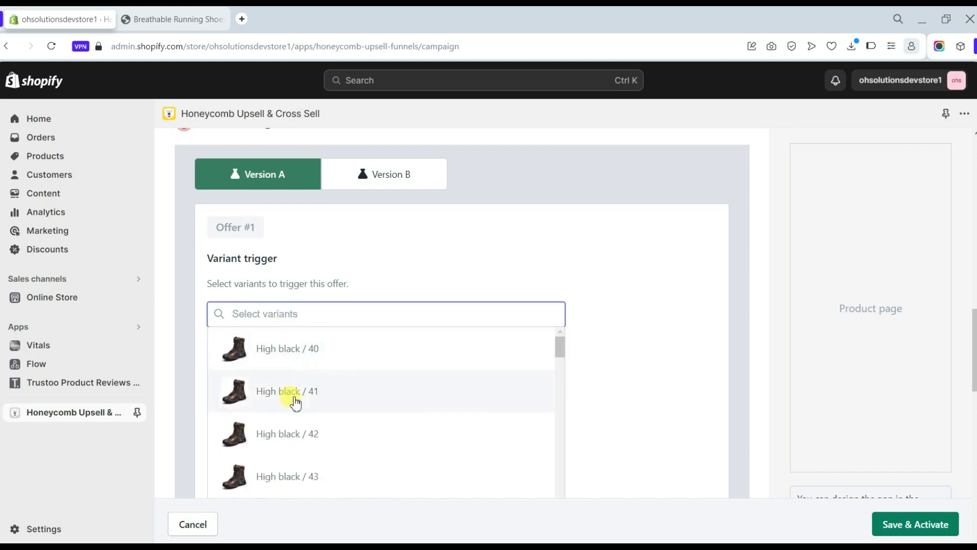
left_click(308, 356)
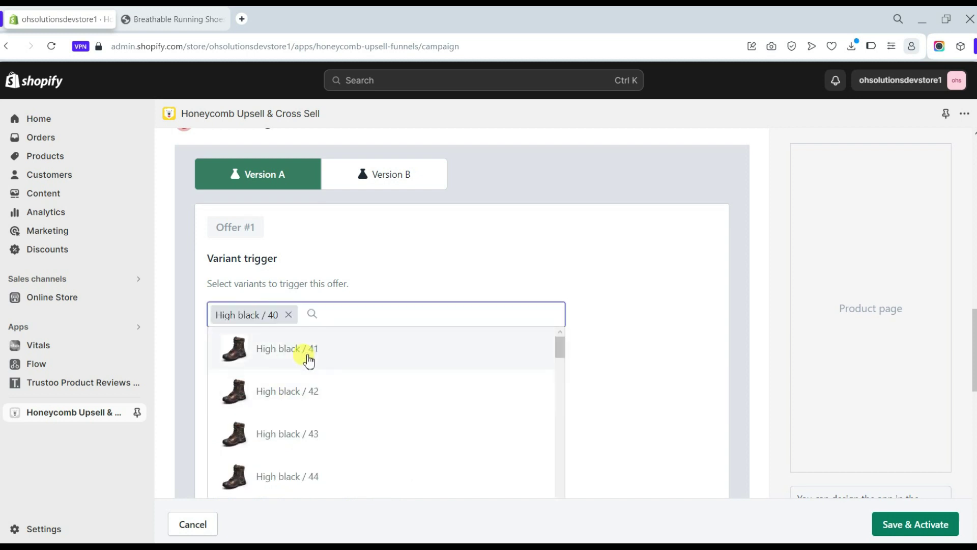
scroll(310, 353, "down", 3)
left_click(415, 280)
scroll(407, 285, "down", 2)
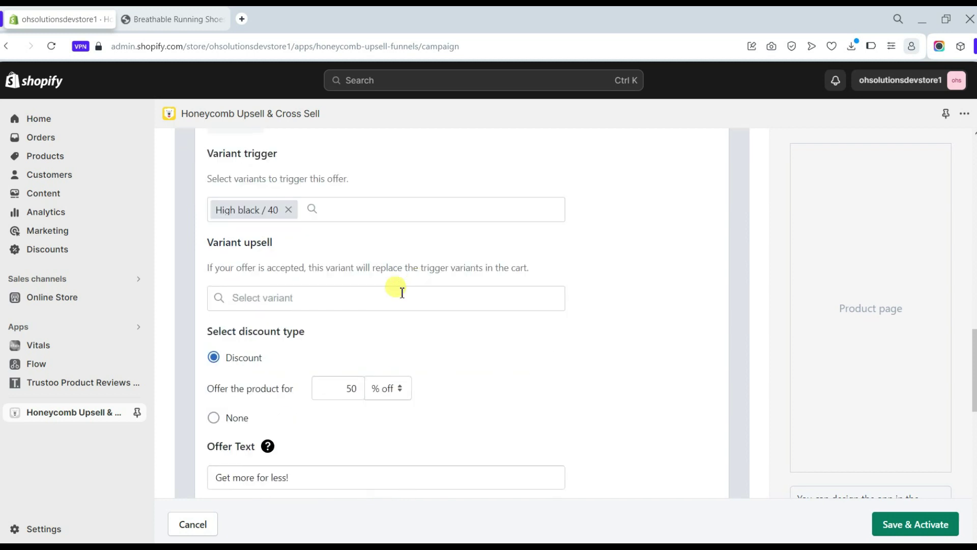
- Pick High Brown / 40 as Version A's upsell variant
left_click(370, 296)
scroll(340, 376, "down", 3)
scroll(338, 375, "down", 4)
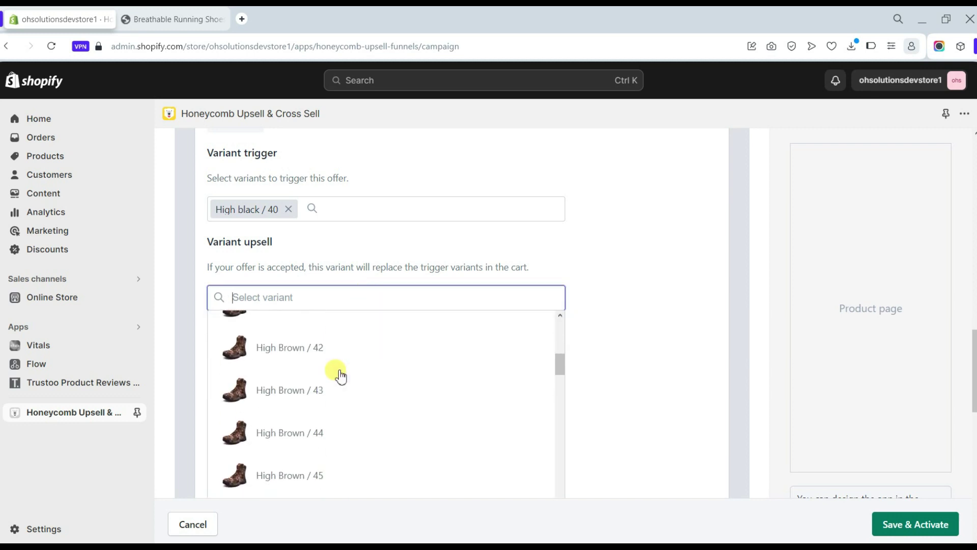
scroll(341, 346, "up", 2)
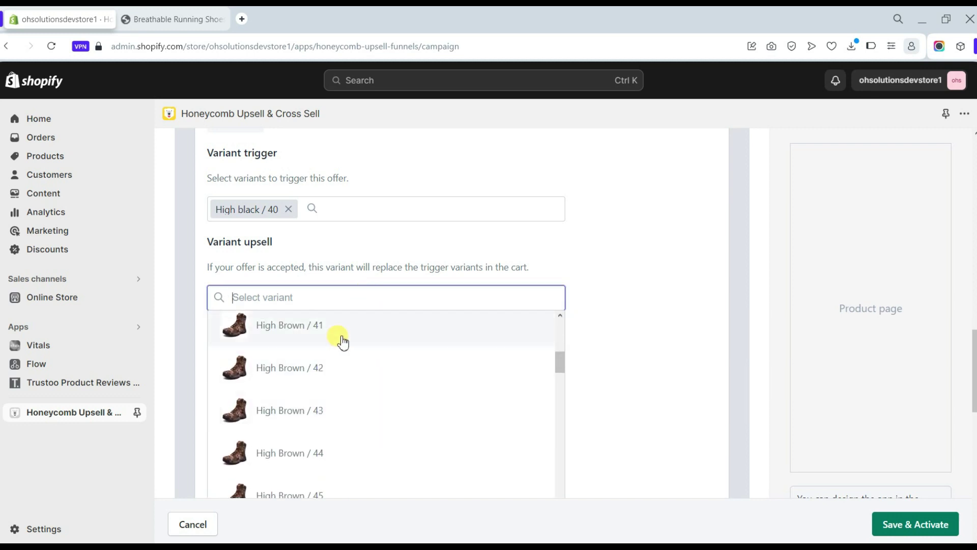
left_click(340, 341)
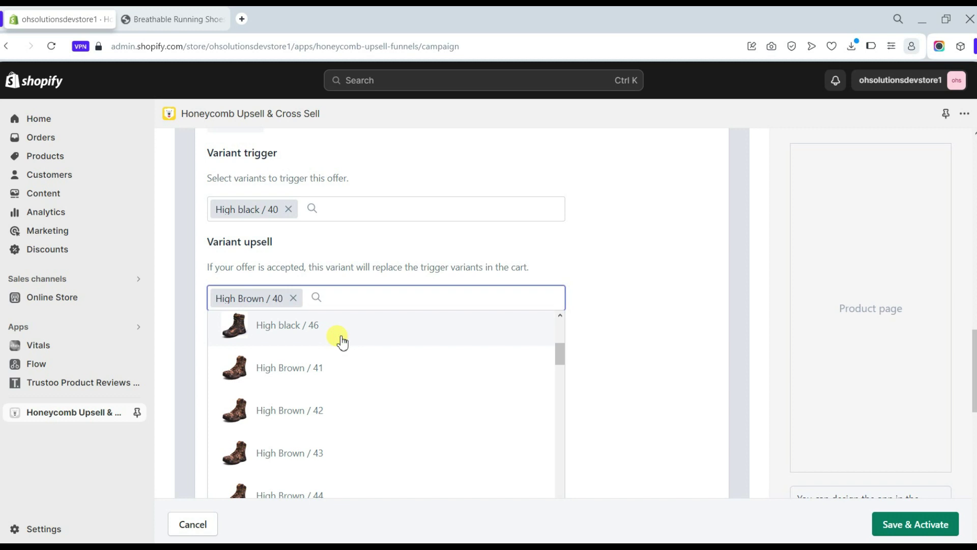
left_click(600, 313)
scroll(387, 331, "down", 1)
left_click(229, 346)
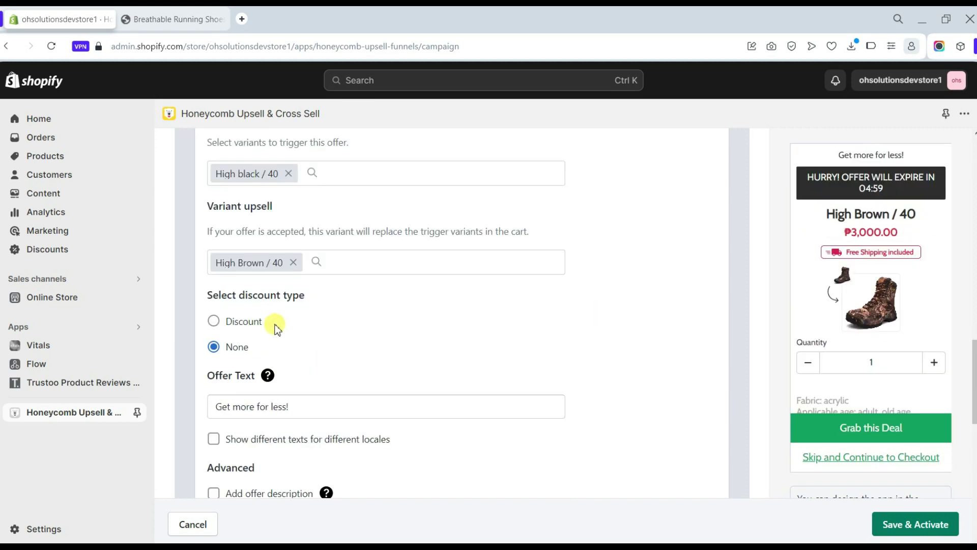
- Give the upsell a 50% off discount and edit its offer text
left_click(245, 321)
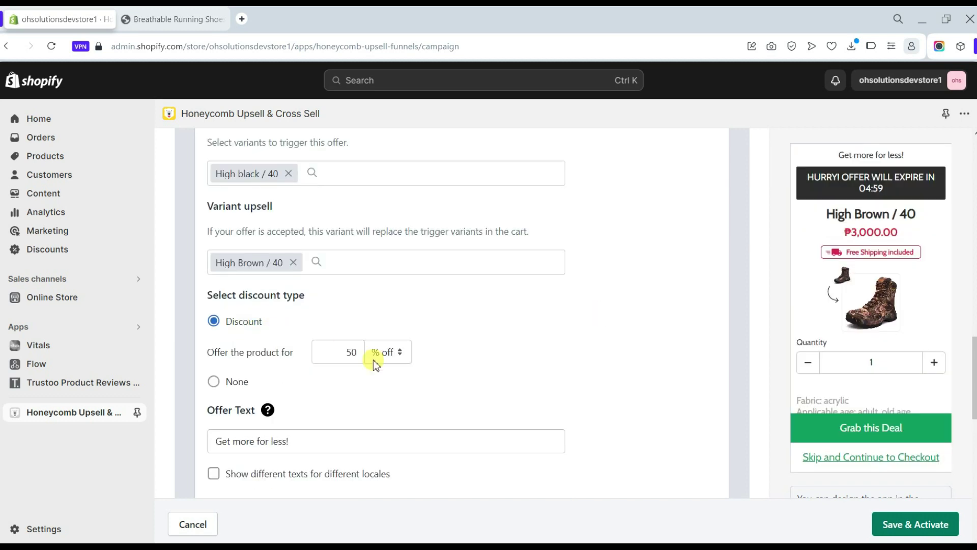
left_click(399, 358)
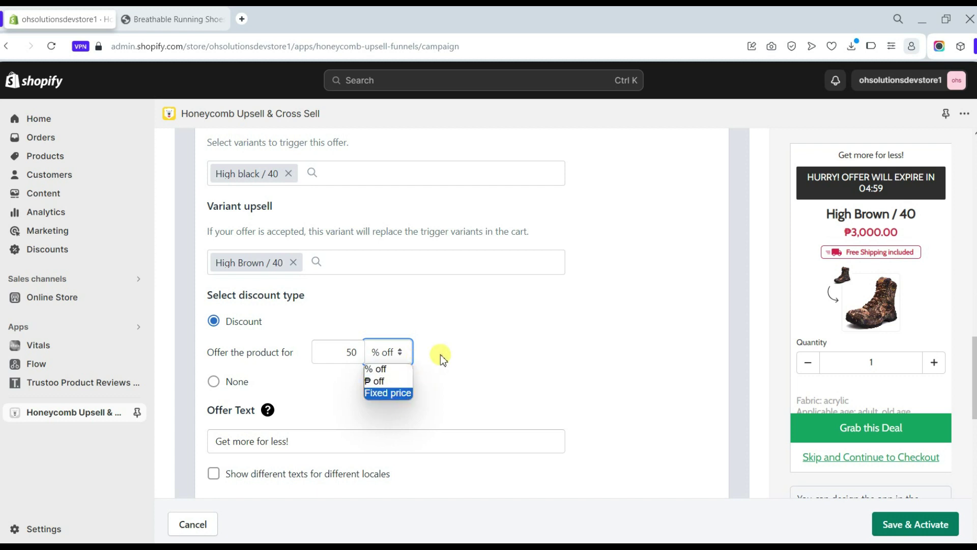
scroll(440, 354, "down", 2)
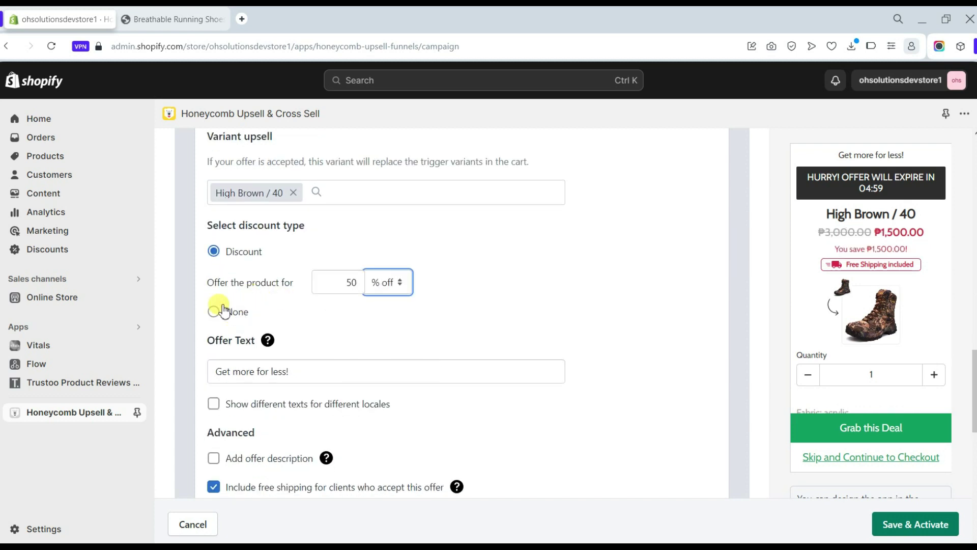
left_click(215, 312)
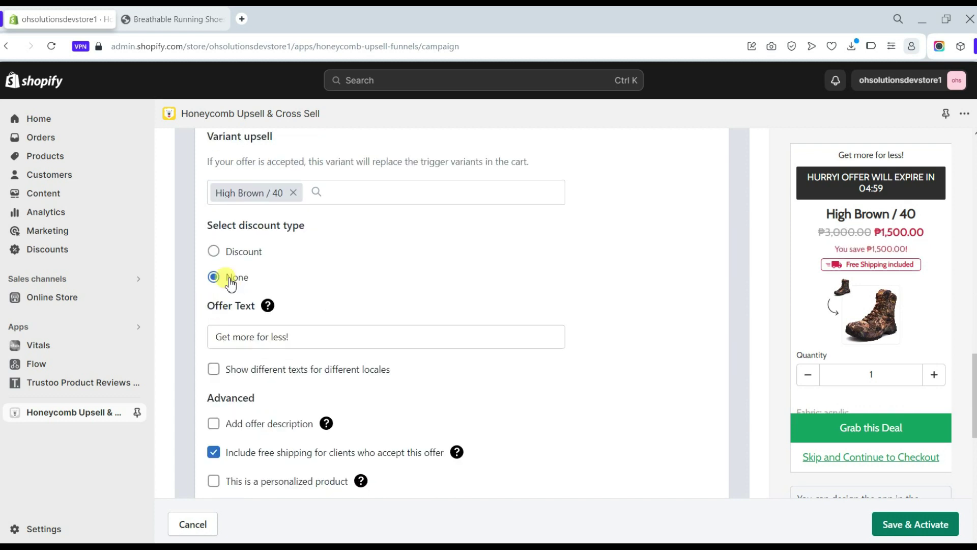
left_click(214, 251)
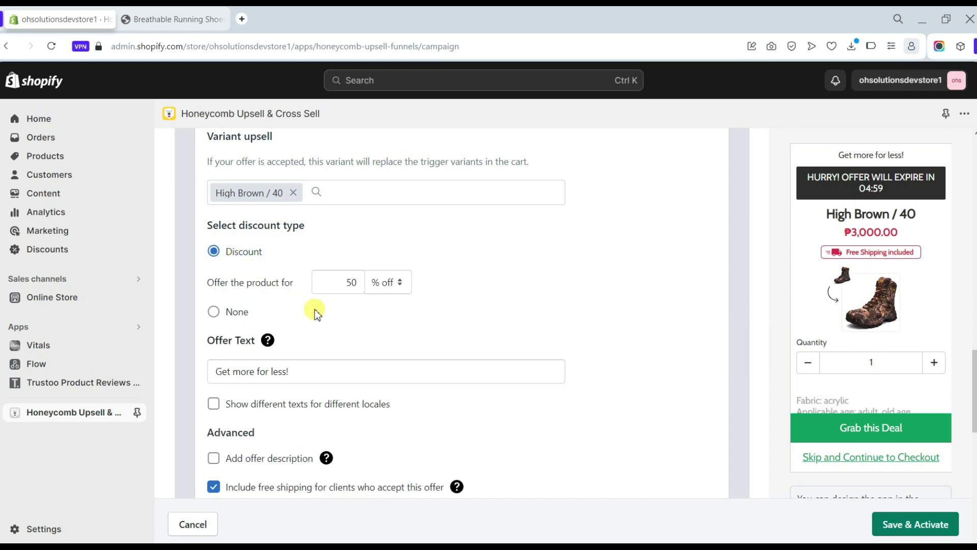
scroll(314, 309, "down", 2)
left_click(300, 302)
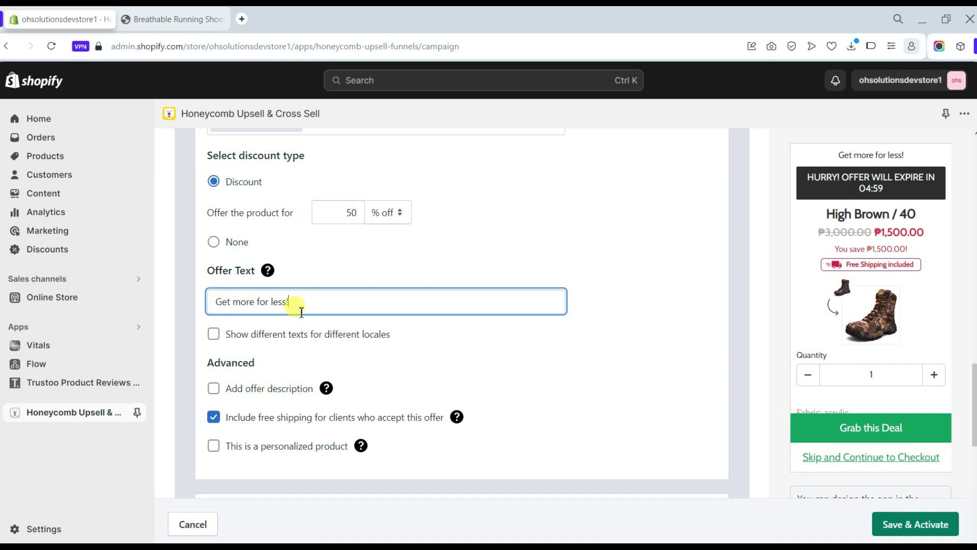
scroll(298, 332, "down", 2)
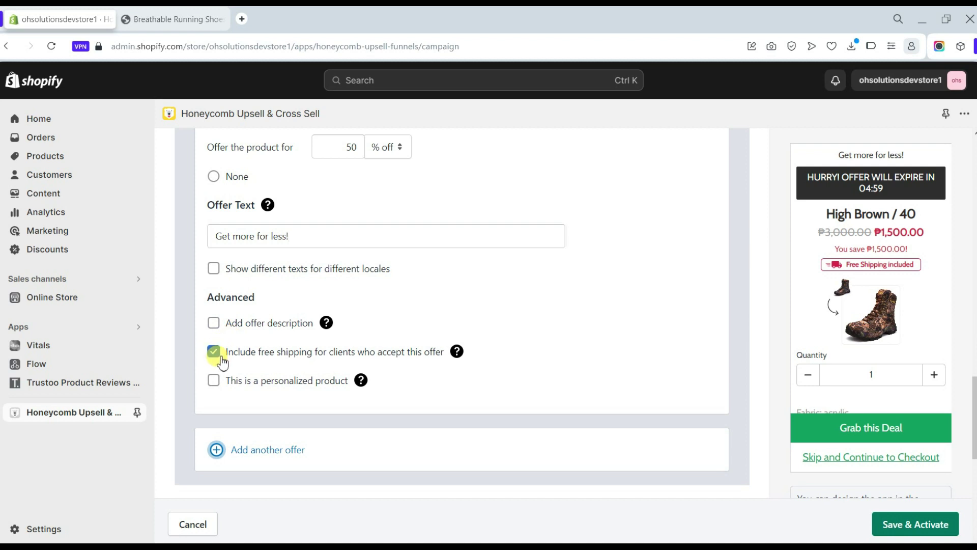
scroll(305, 386, "up", 6)
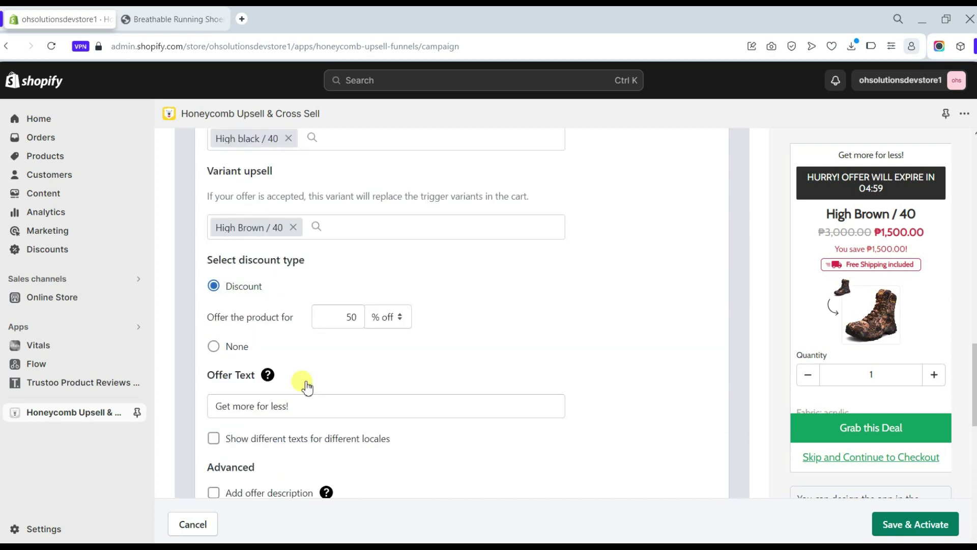
scroll(307, 387, "up", 2)
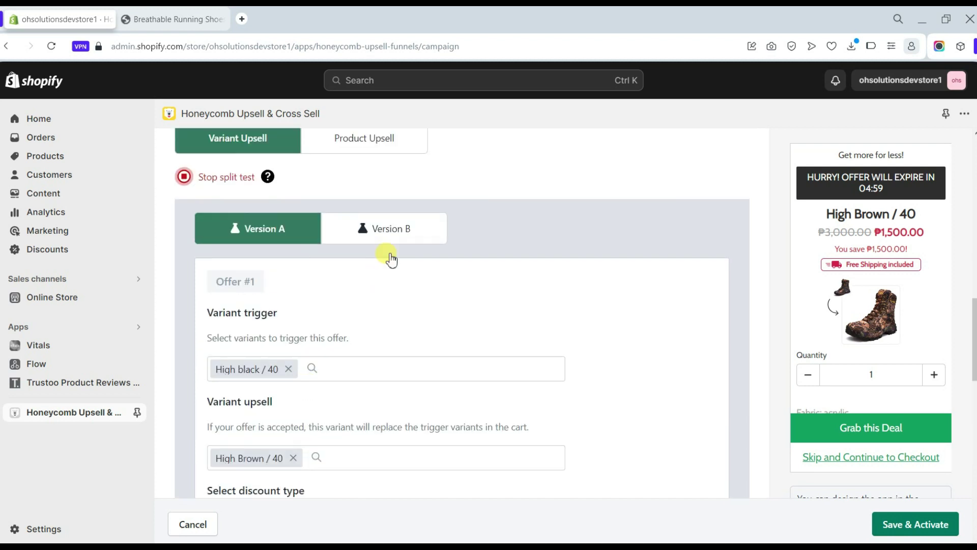
- Review Version B, which upsells High Khaki at 20% off
left_click(393, 246)
scroll(350, 317, "down", 2)
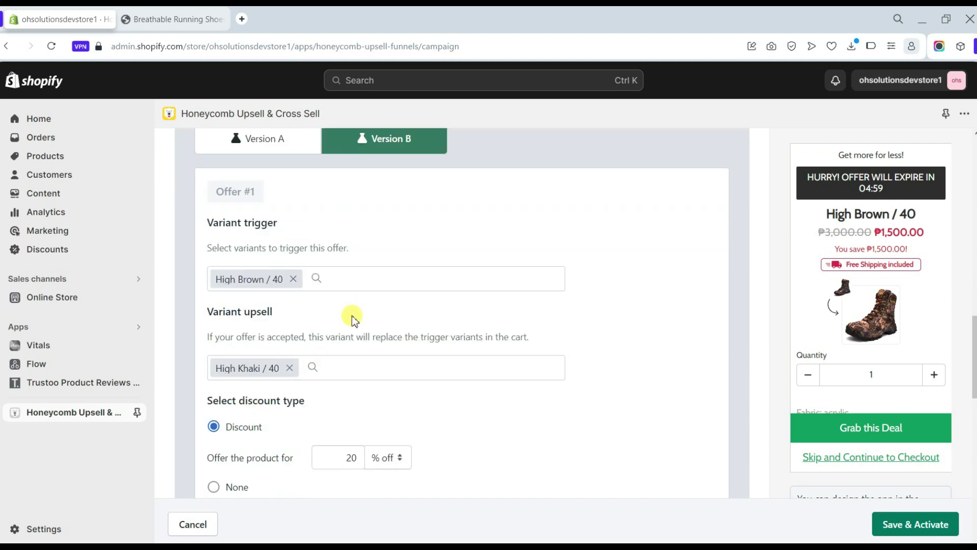
scroll(327, 312, "down", 2)
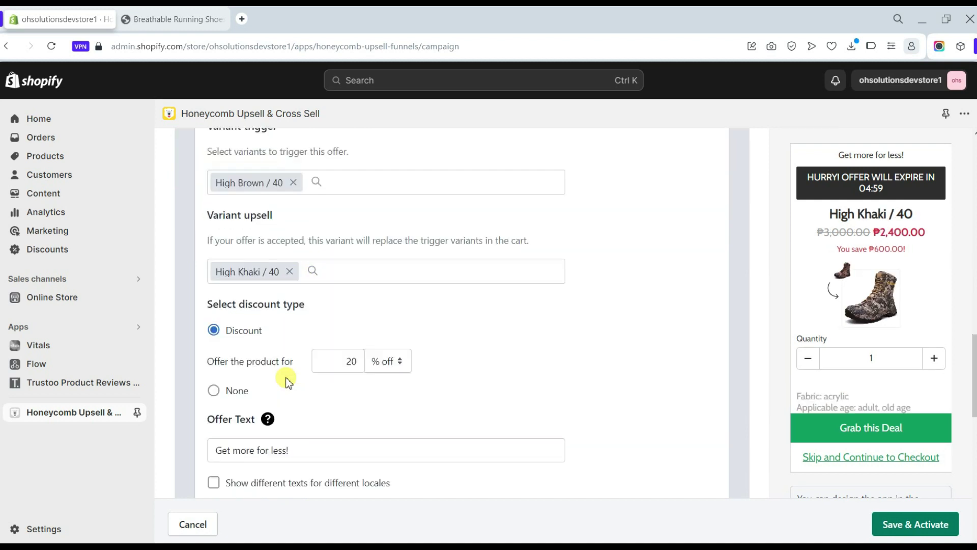
scroll(312, 391, "up", 5)
scroll(312, 391, "up", 4)
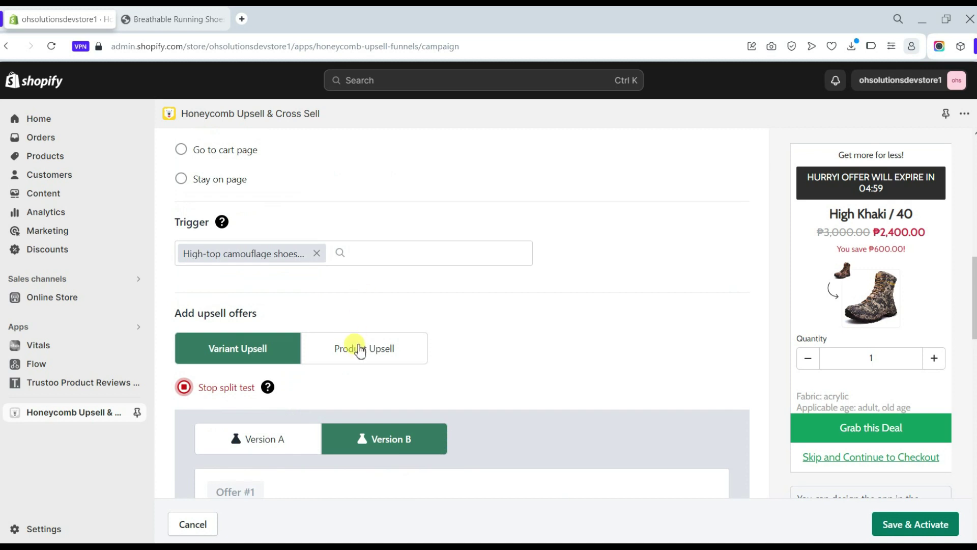
- Switch to Product Upsell, start a split test, and choose the Lace-up Casual Shoes
left_click(364, 351)
scroll(314, 433, "down", 2)
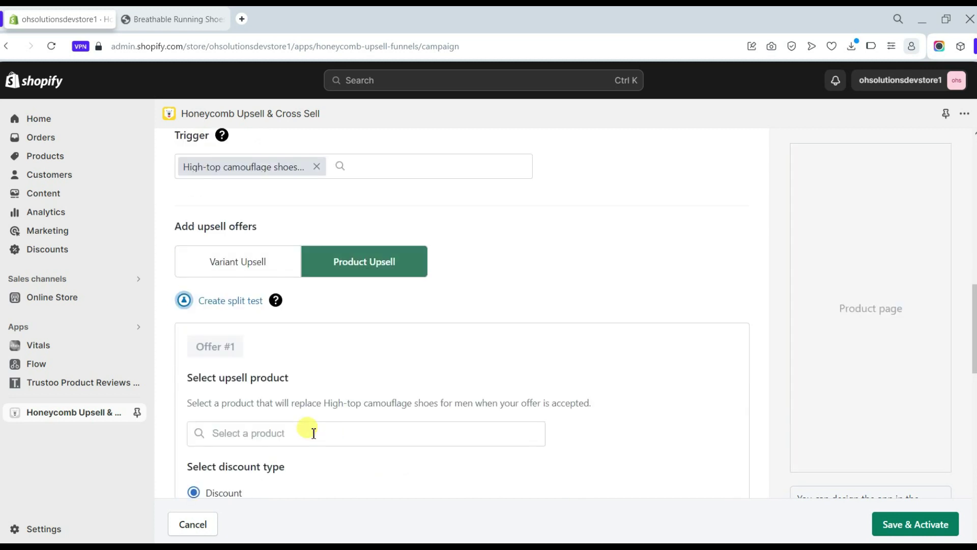
left_click(246, 311)
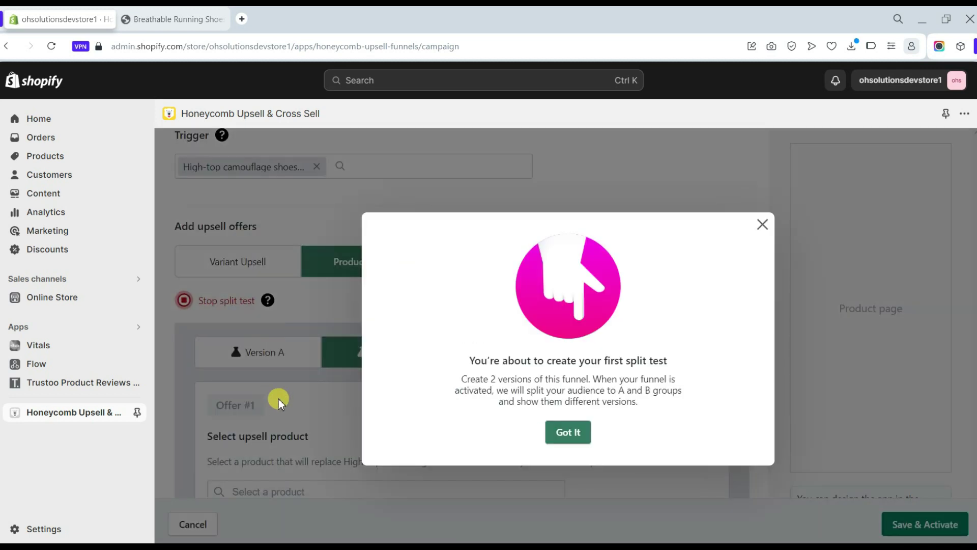
left_click(568, 431)
scroll(568, 431, "down", 5)
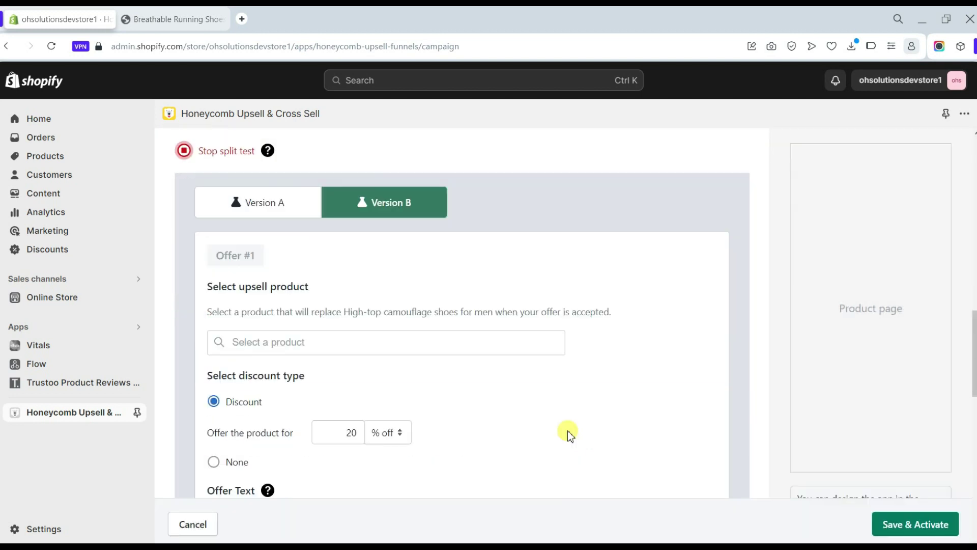
left_click(387, 272)
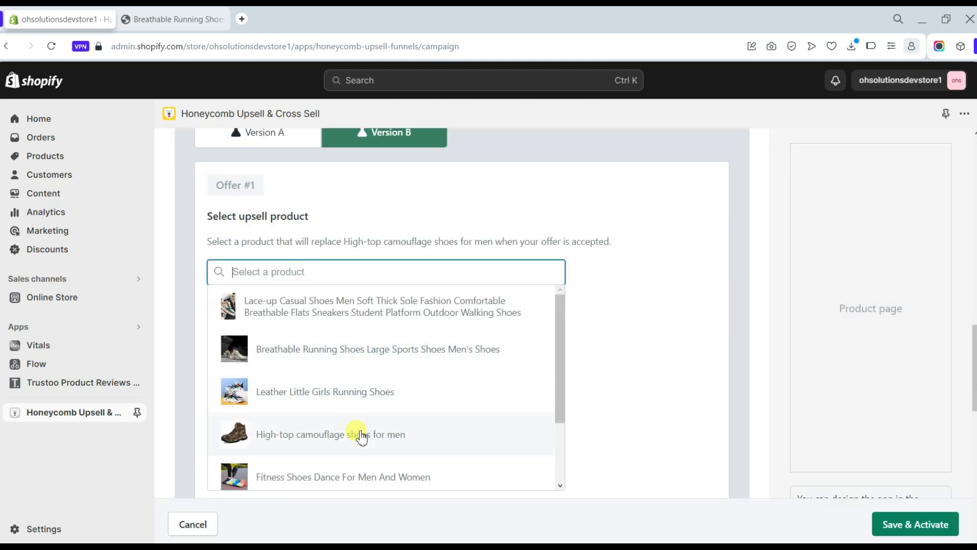
left_click(379, 321)
scroll(379, 320, "down", 2)
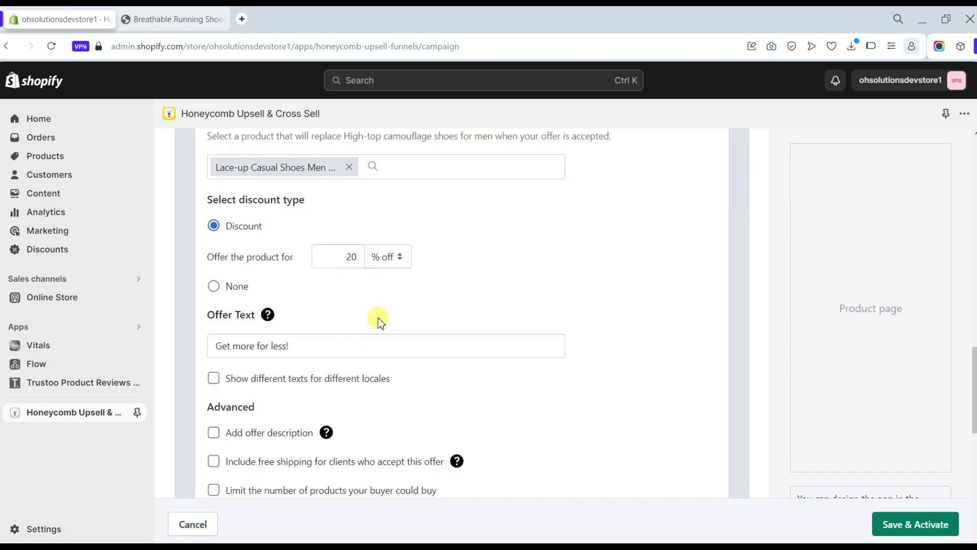
- Enable per-locale offer texts and limit purchases to 1 unit
left_click(319, 341)
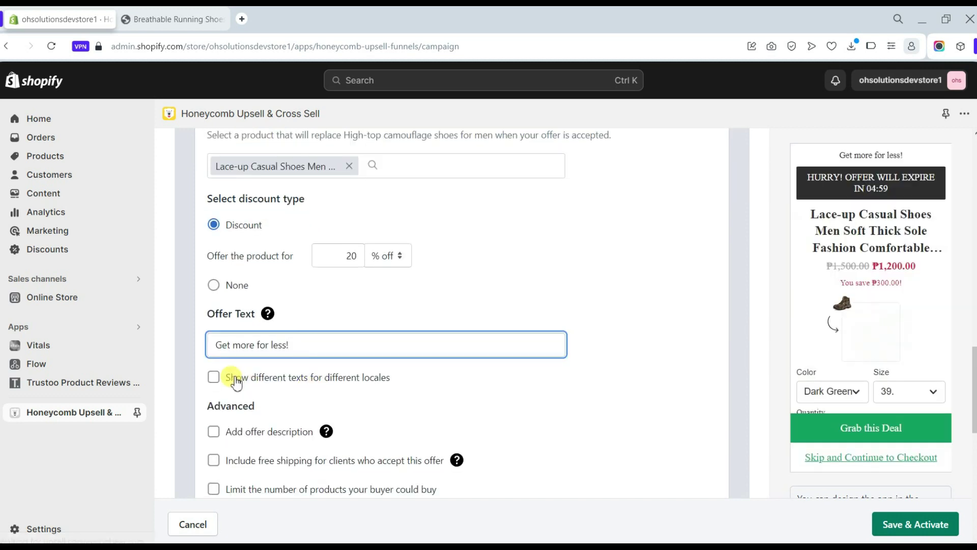
left_click(215, 377)
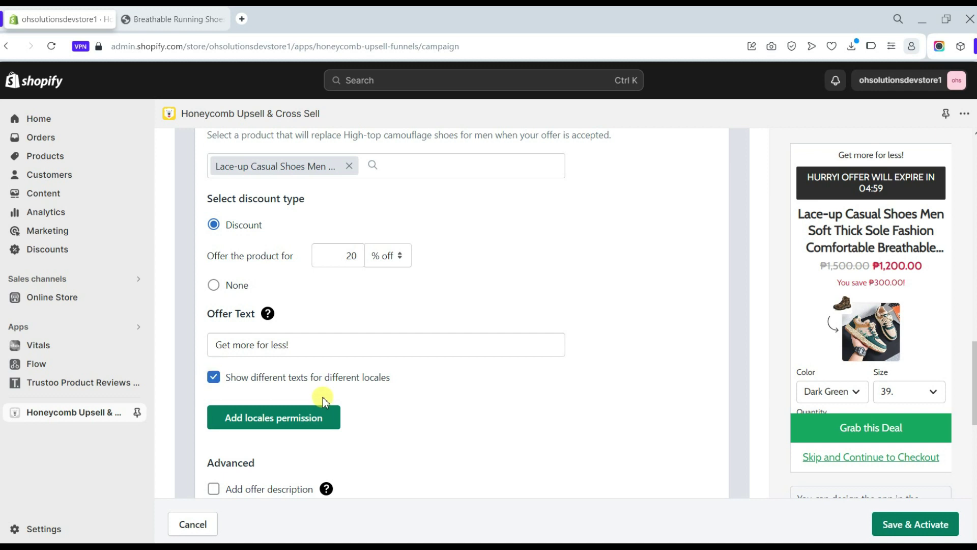
scroll(322, 387, "down", 3)
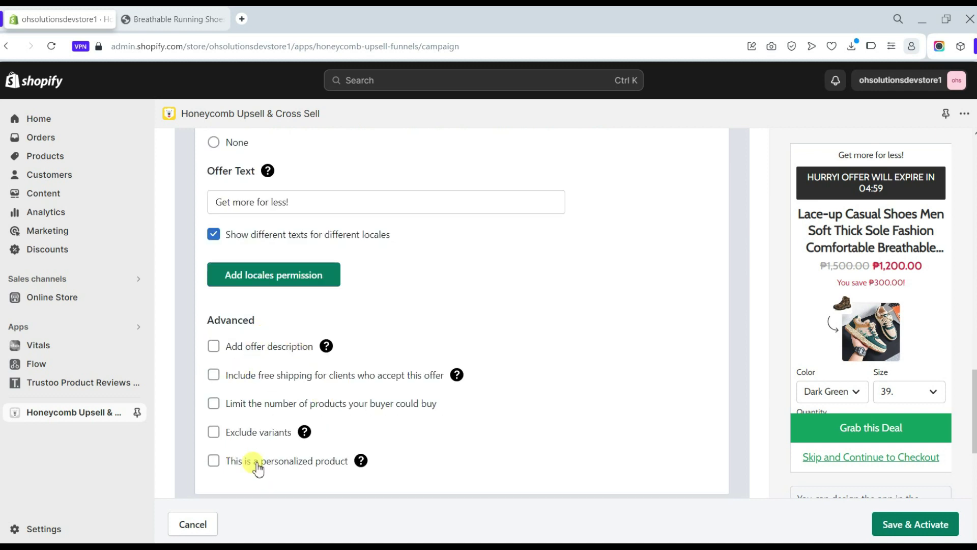
scroll(306, 384, "down", 1)
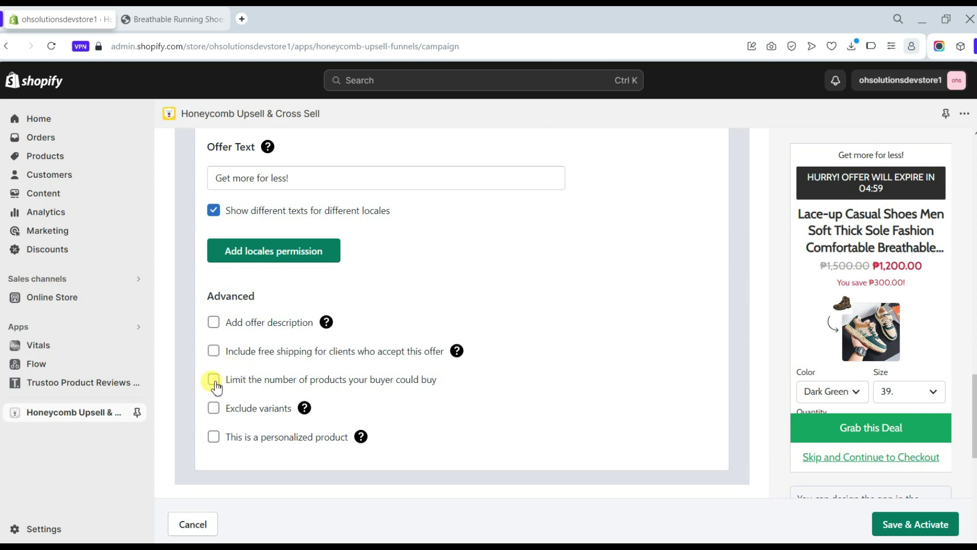
left_click(339, 413)
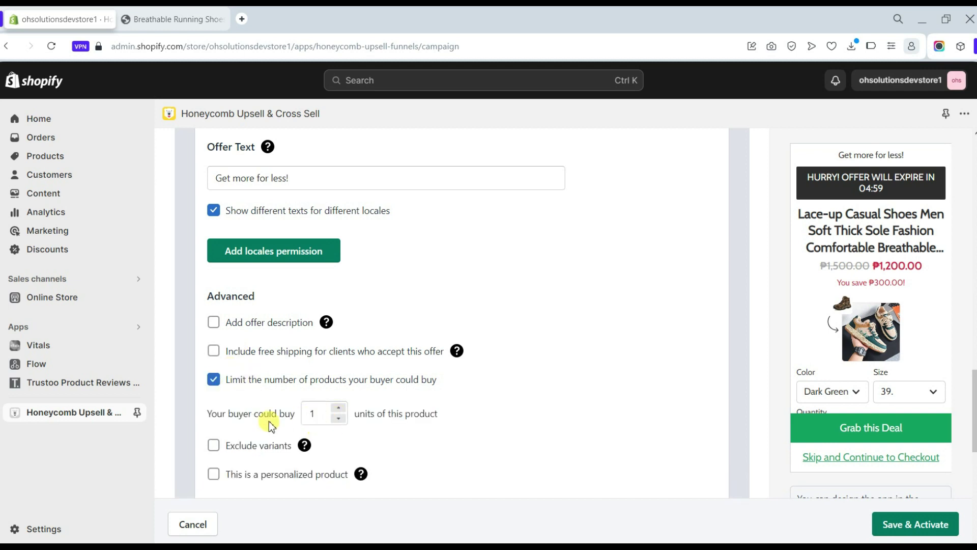
scroll(295, 473, "down", 2)
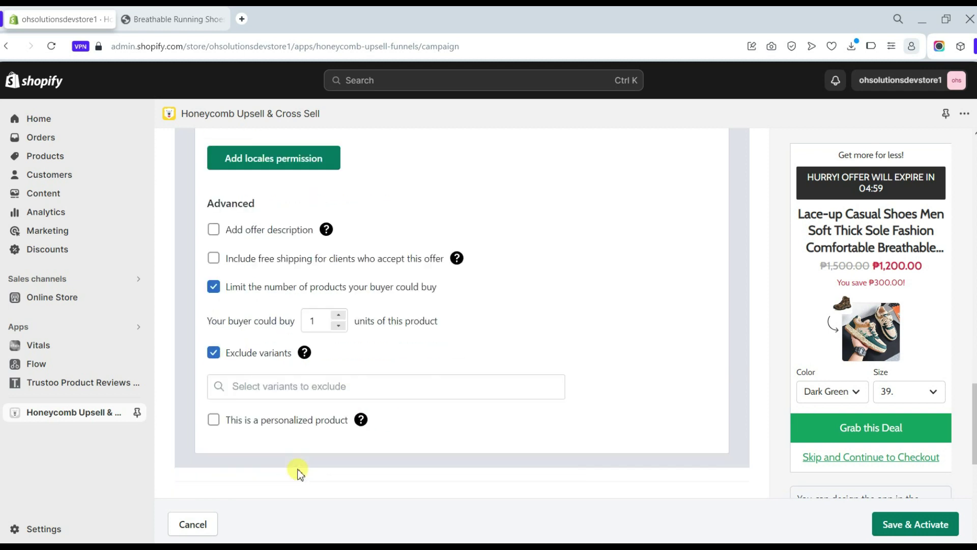
- Leave variant exclusion off and review the remaining advanced options
left_click(306, 390)
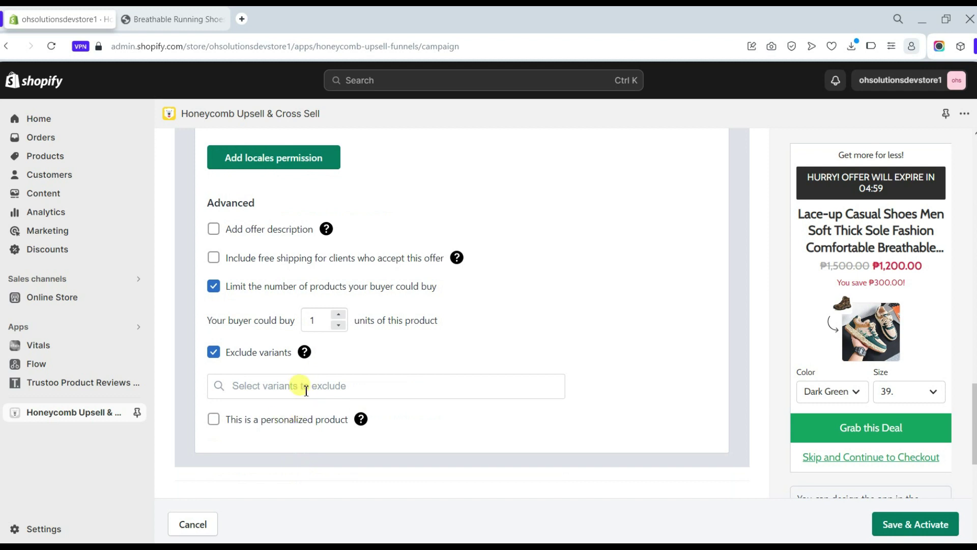
left_click(215, 355)
scroll(229, 374, "down", 1)
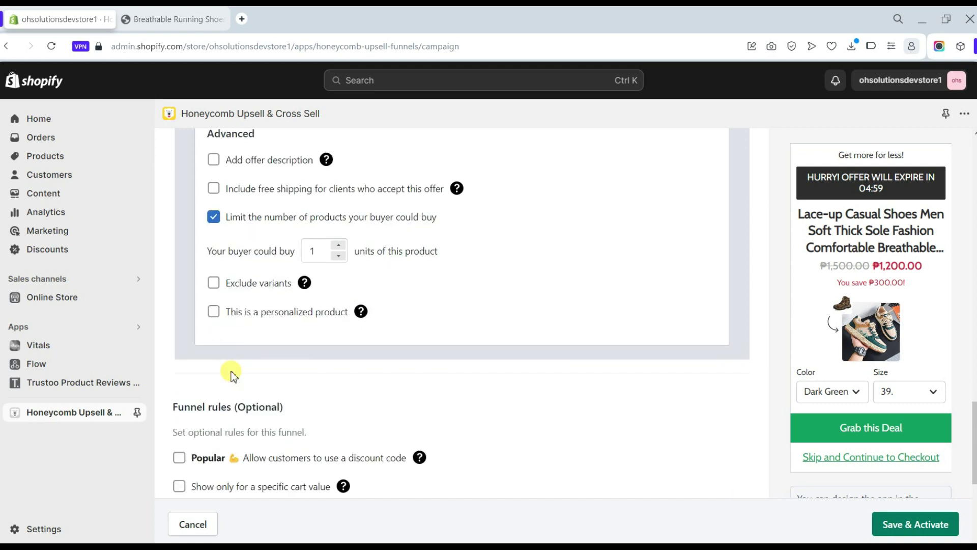
scroll(264, 273, "down", 1)
scroll(284, 323, "down", 2)
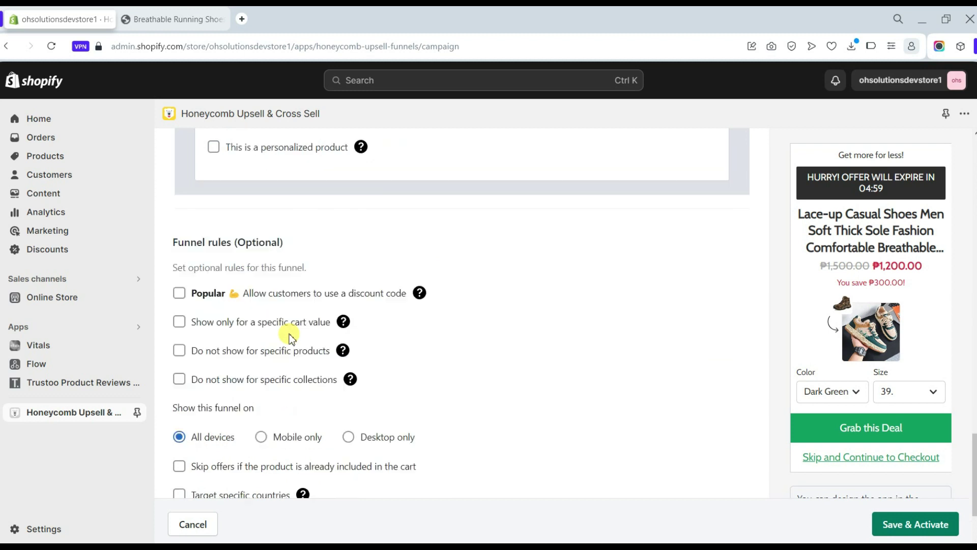
scroll(290, 334, "up", 10)
scroll(290, 336, "down", 2)
- Save and activate the funnel, browse offer images, and review the all-devices Funnel rules
left_click(916, 524)
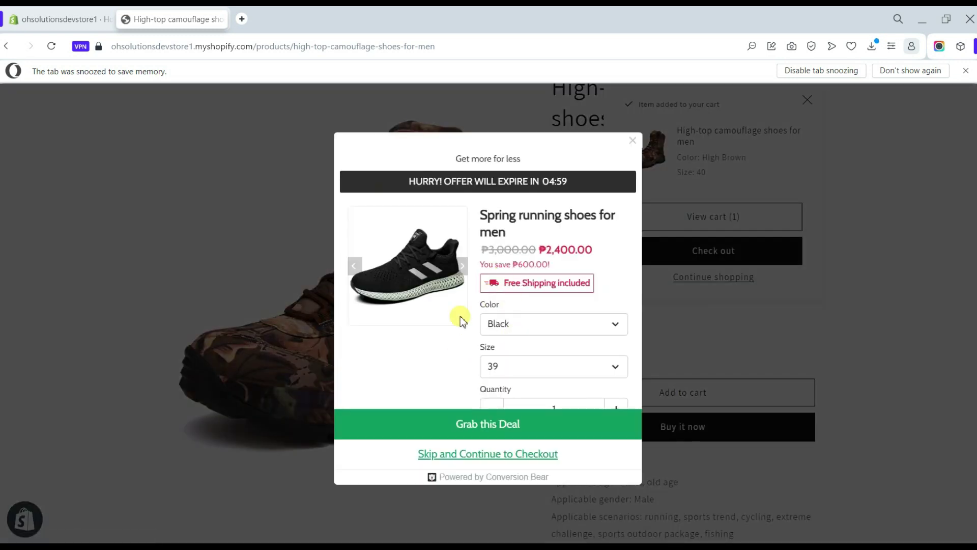
scroll(446, 376, "down", 6)
scroll(444, 371, "up", 6)
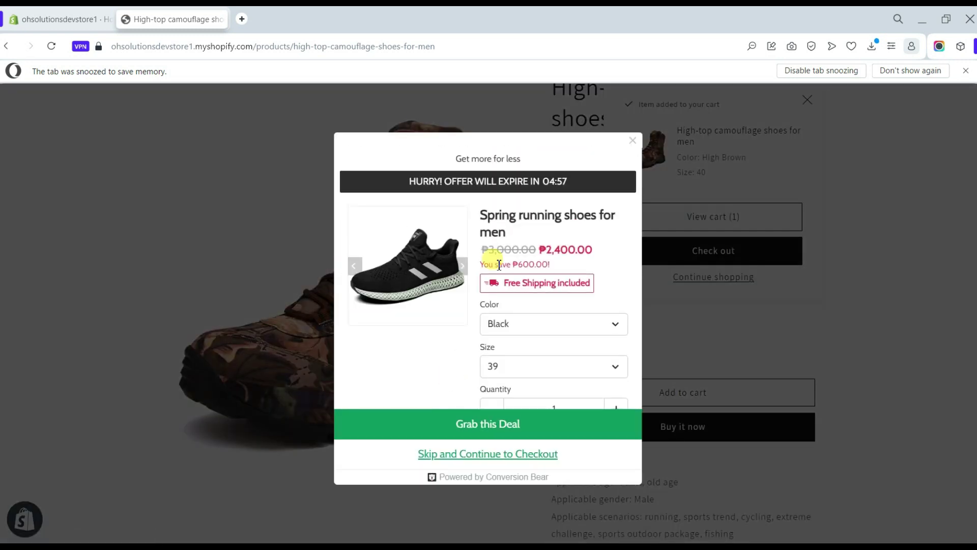
left_click(464, 275)
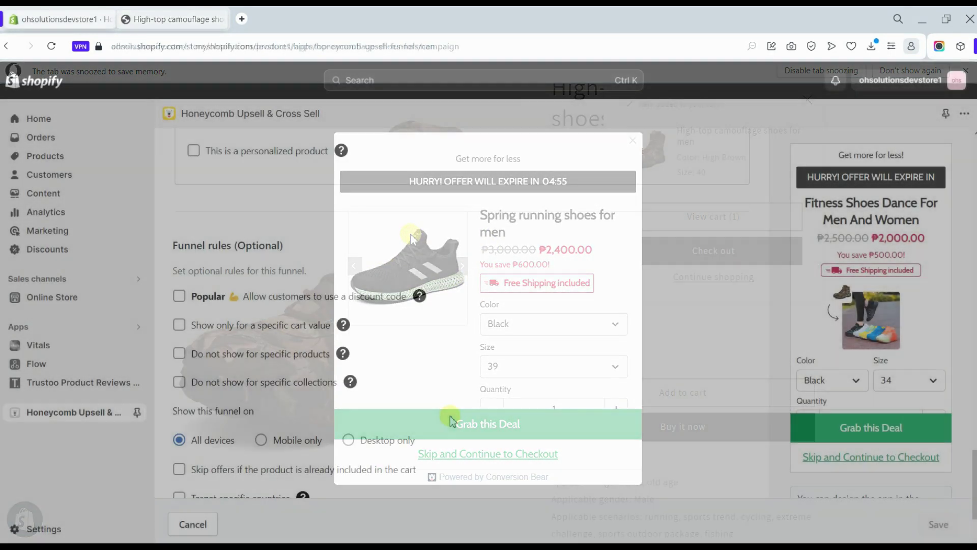
scroll(450, 415, "down", 1)
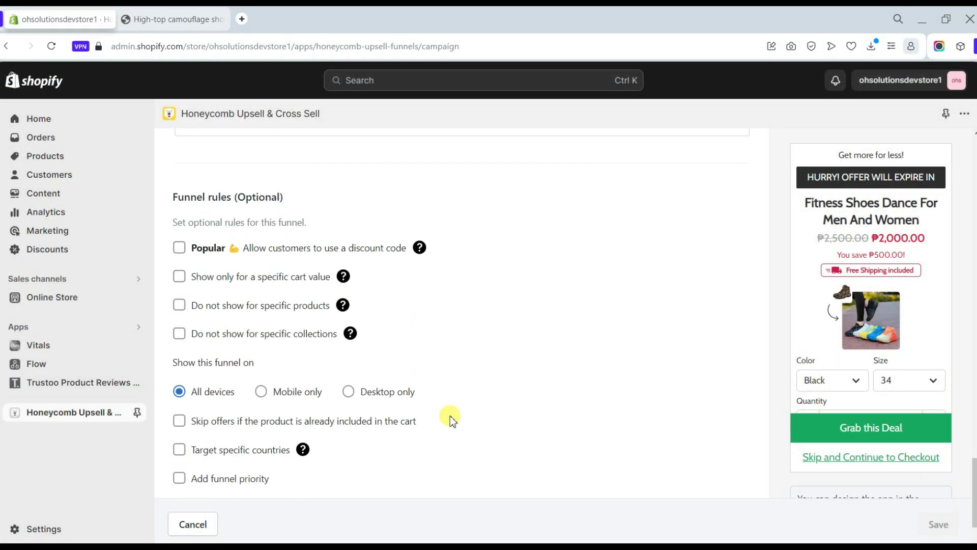
scroll(450, 416, "up", 1)
scroll(450, 415, "down", 1)
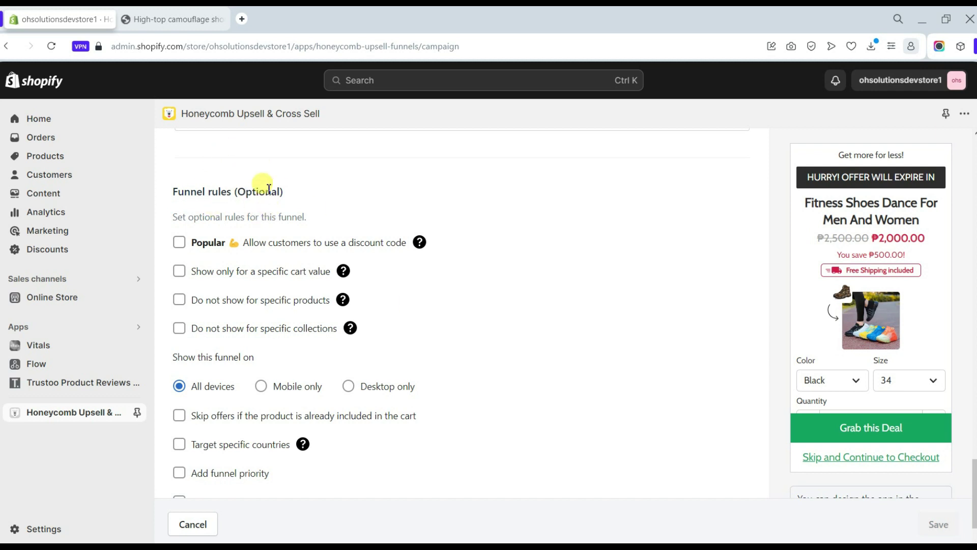
- Turn on the rule to show the funnel only for a specific cart value
scroll(281, 231, "down", 1)
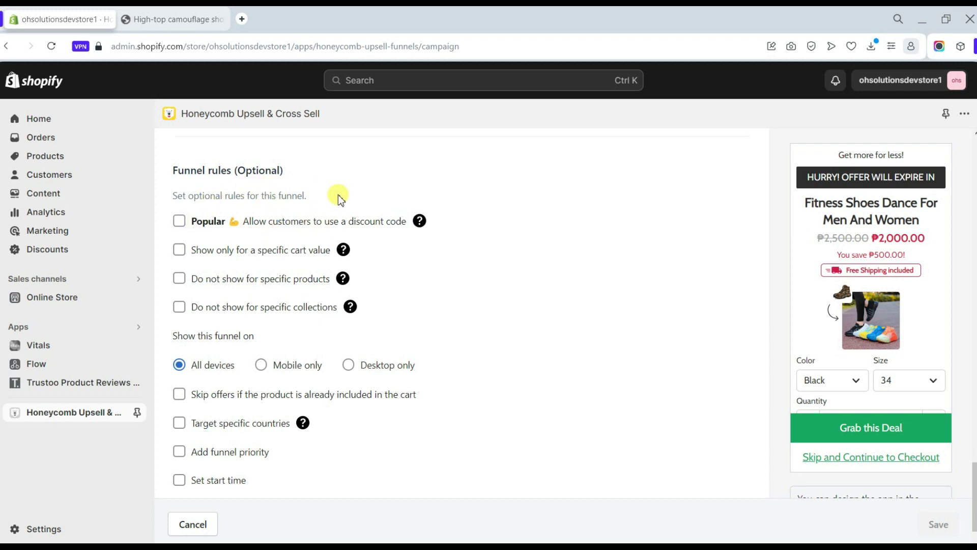
scroll(338, 195, "down", 2)
scroll(337, 195, "up", 5)
scroll(338, 194, "down", 2)
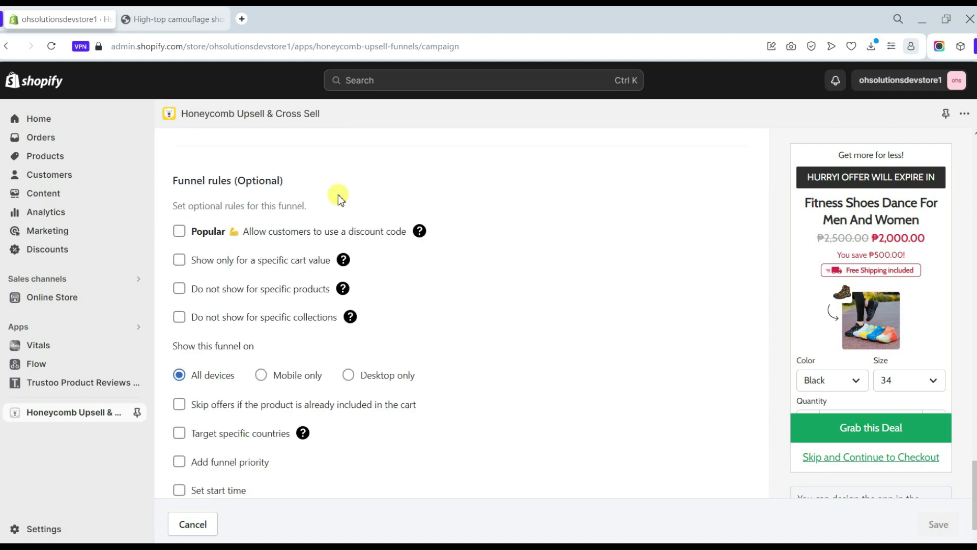
scroll(338, 194, "down", 1)
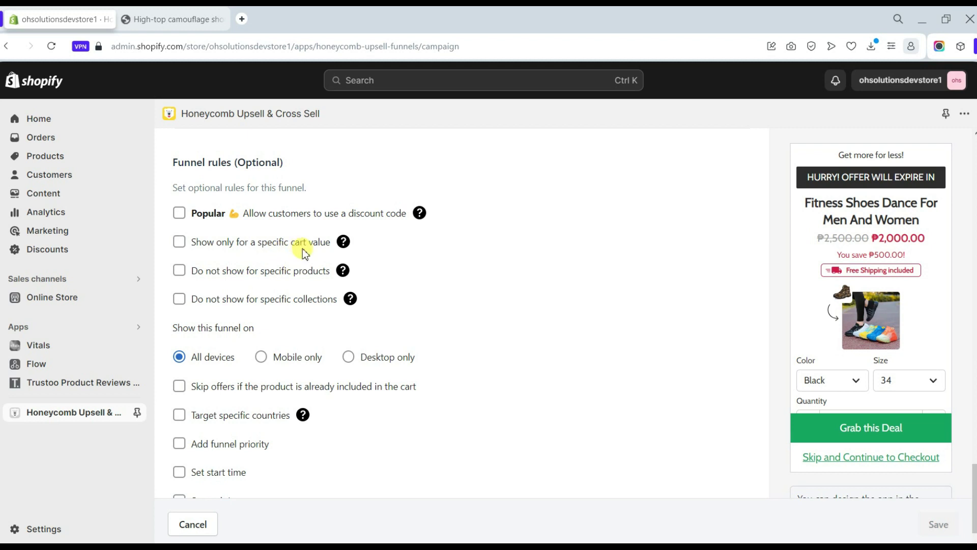
left_click(180, 242)
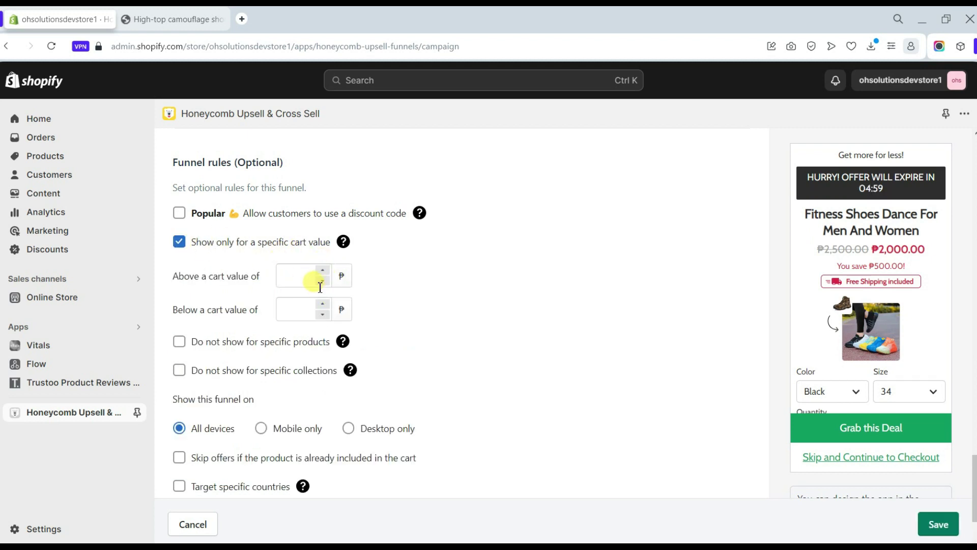
- Turn on exclusions for specific products and collections, leaving the product list empty
scroll(279, 314, "down", 1)
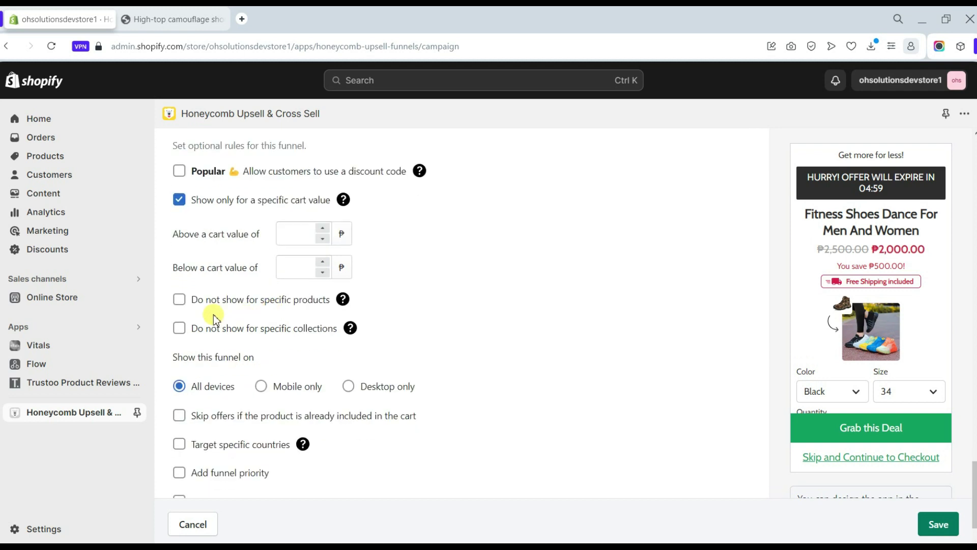
left_click(180, 300)
scroll(295, 310, "down", 1)
left_click(294, 300)
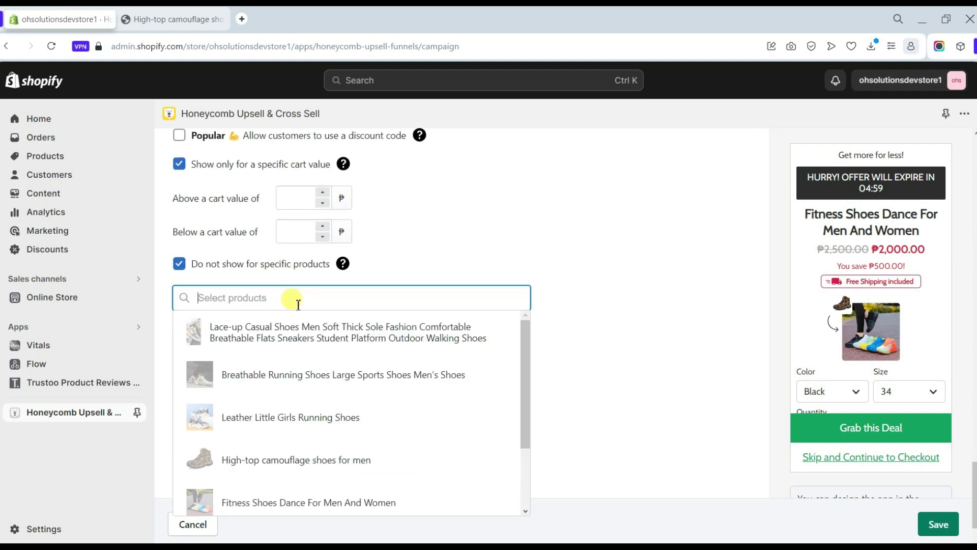
left_click(405, 252)
scroll(404, 252, "down", 2)
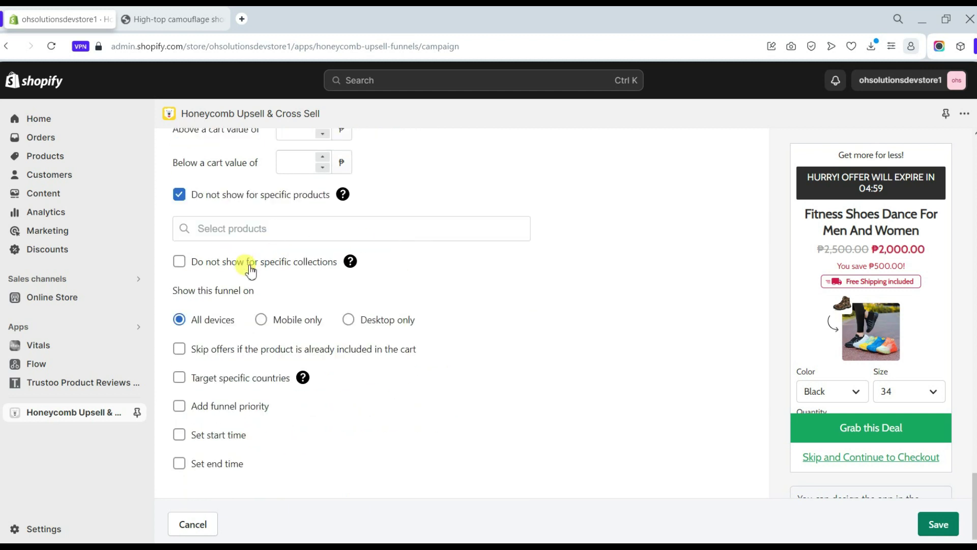
left_click(180, 262)
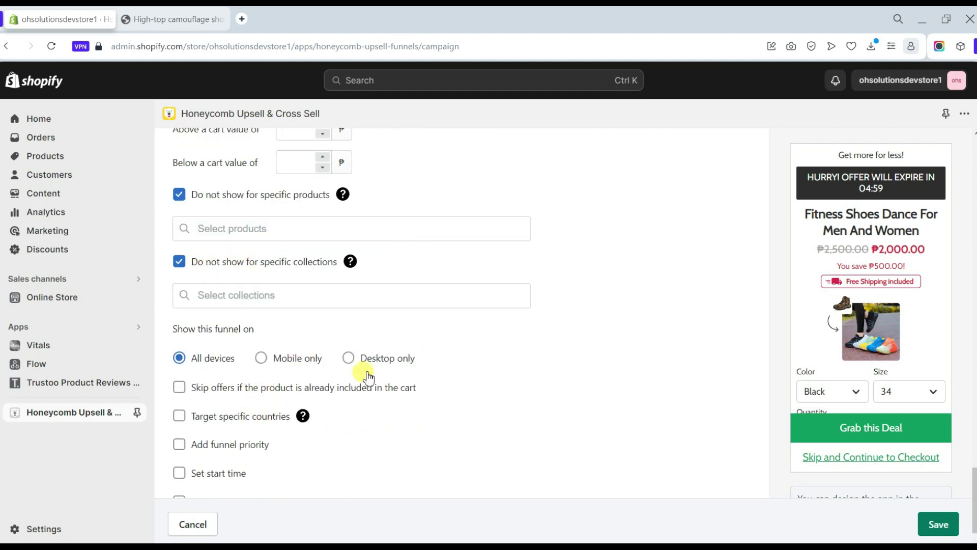
scroll(450, 321, "down", 1)
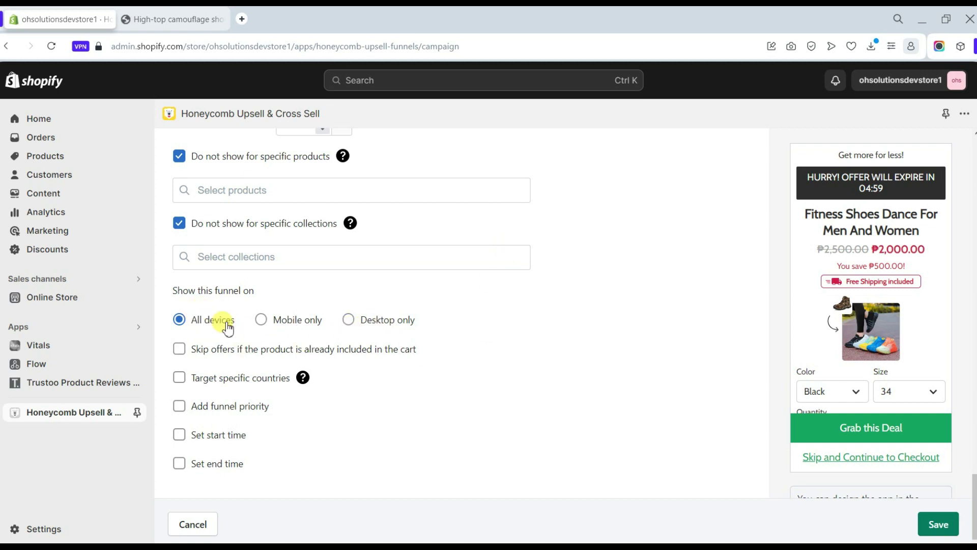
- Restrict the funnel to specific countries, with none chosen, and add funnel priority 1
left_click(179, 351)
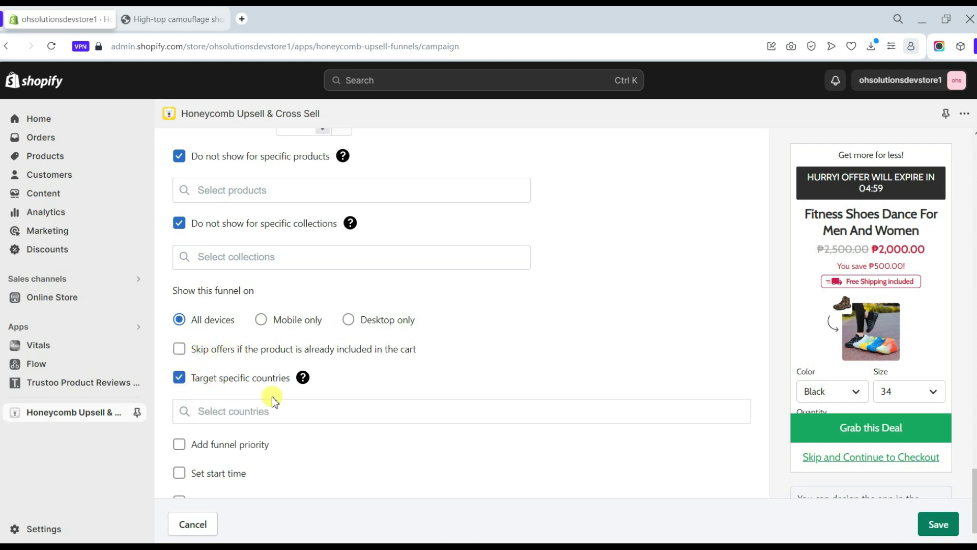
scroll(273, 384, "down", 1)
left_click(275, 375)
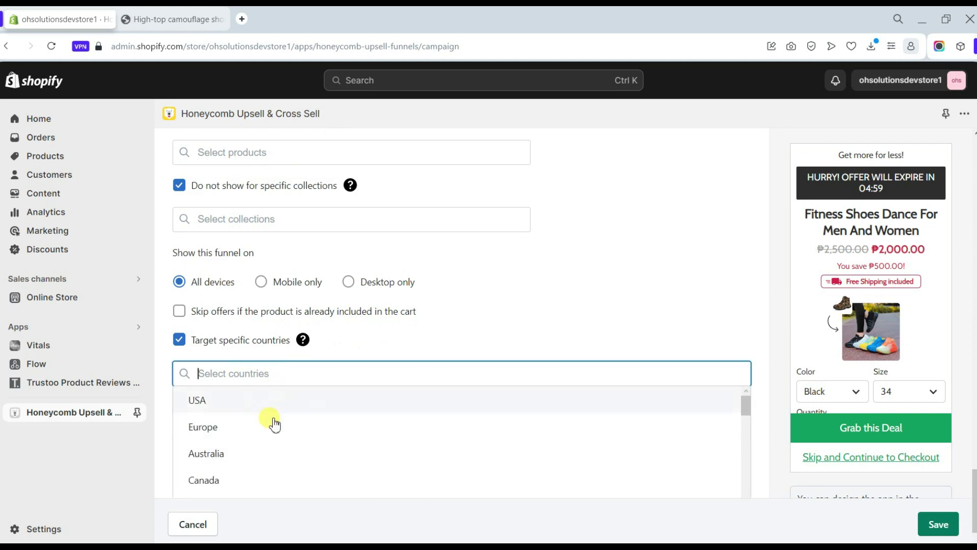
left_click(381, 349)
left_click(181, 405)
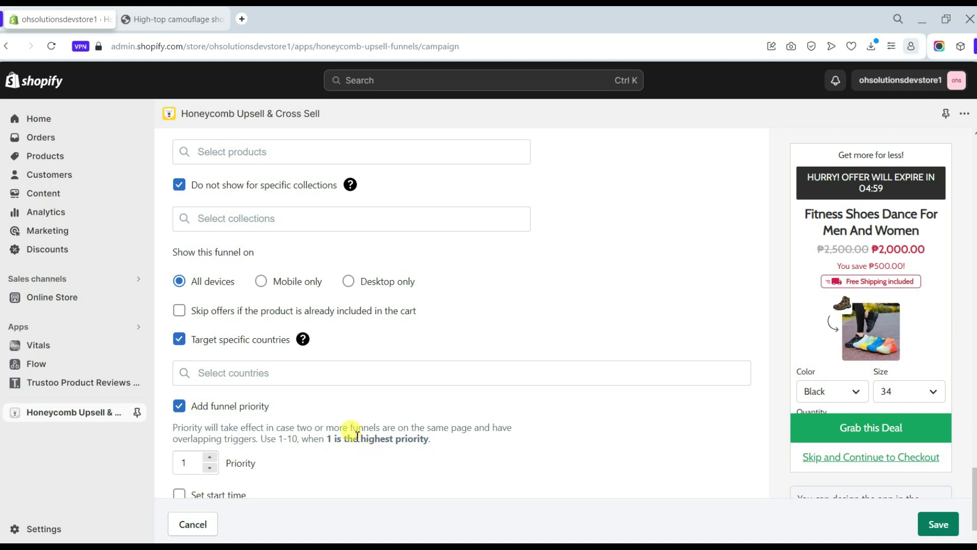
scroll(178, 409, "down", 1)
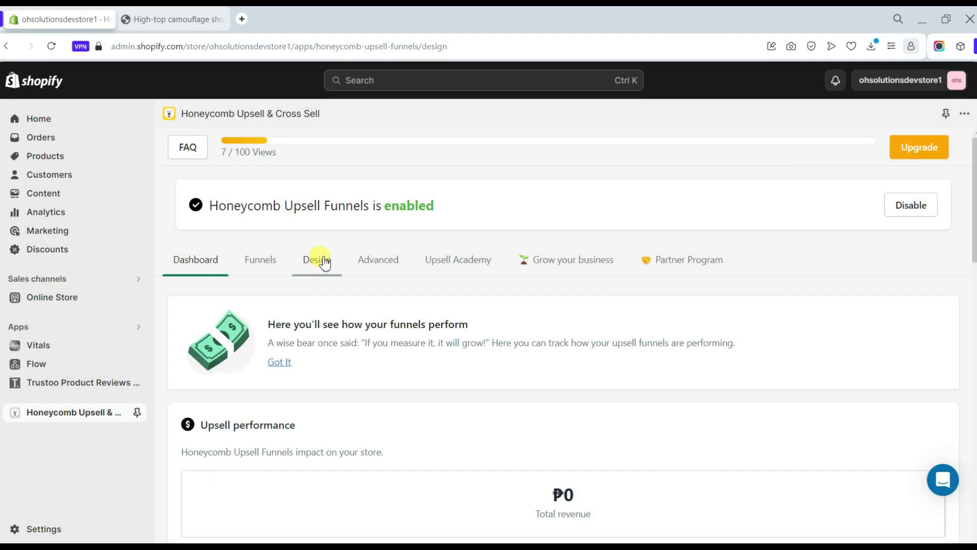
- Review the Design tab settings and toggle the different-texts-for-different-locales option
left_click(325, 262)
scroll(338, 334, "down", 3)
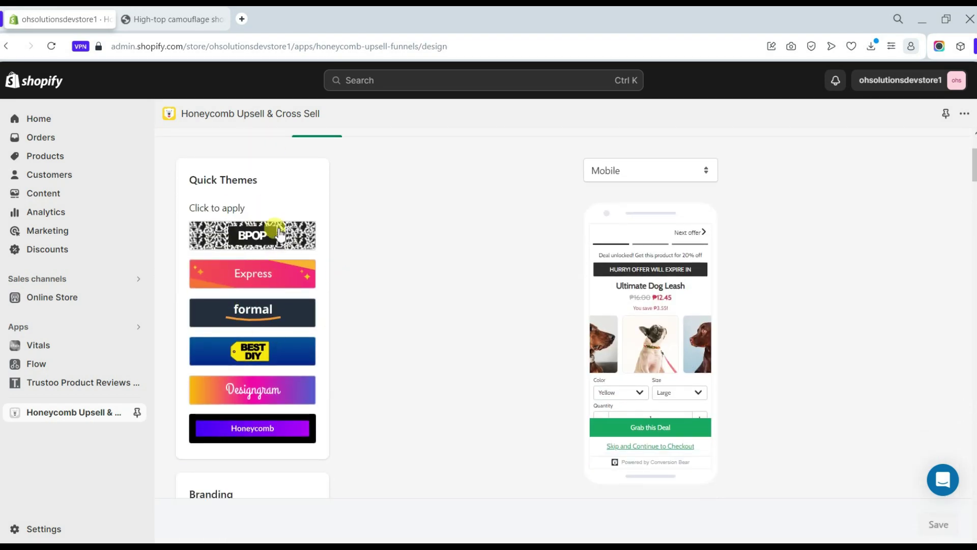
scroll(300, 382, "down", 1)
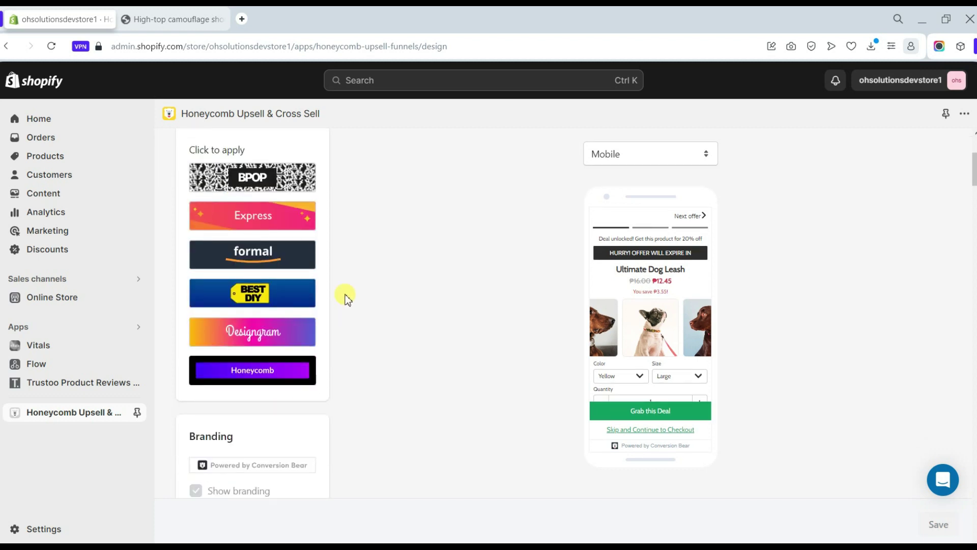
scroll(346, 299, "down", 1)
scroll(346, 298, "up", 1)
scroll(348, 280, "down", 2)
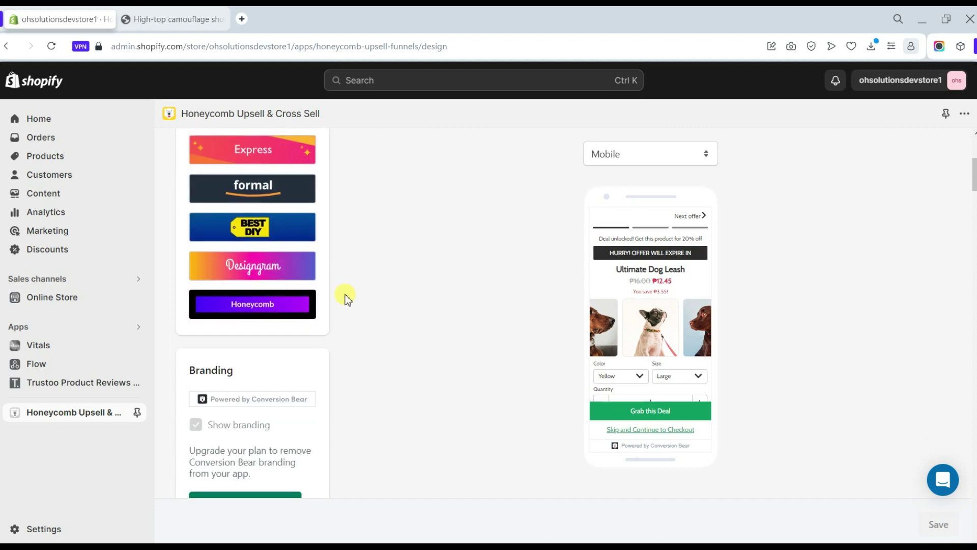
scroll(348, 263, "up", 1)
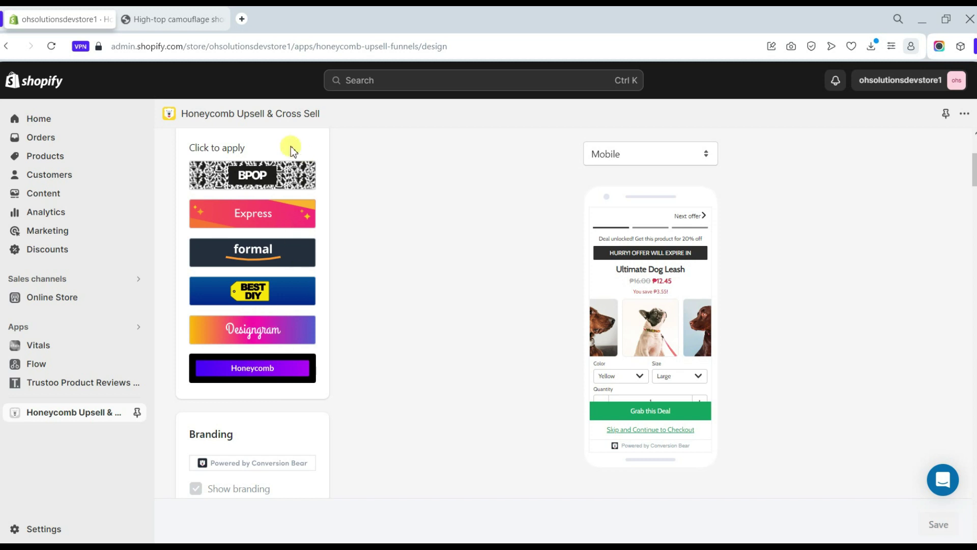
scroll(359, 299, "down", 3)
scroll(346, 254, "down", 2)
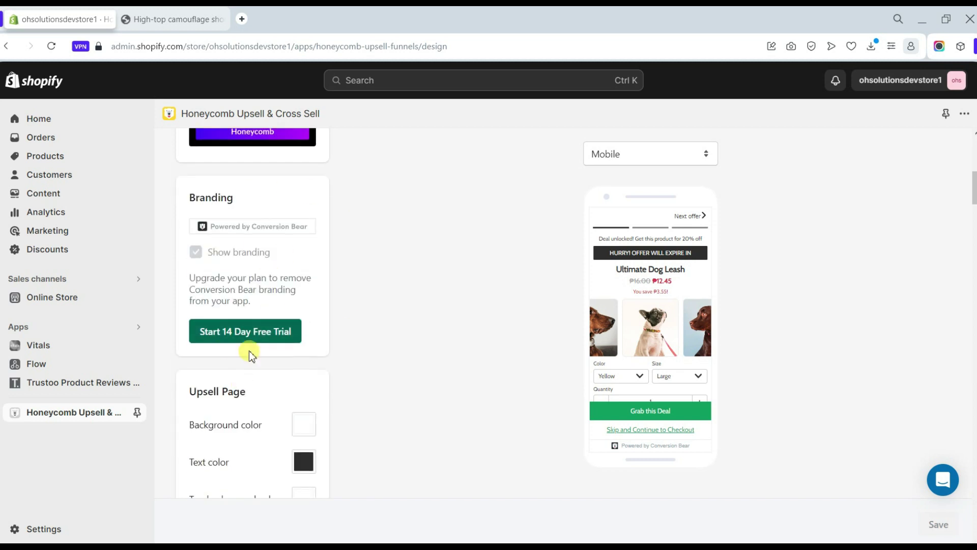
scroll(251, 349, "down", 4)
scroll(338, 307, "down", 3)
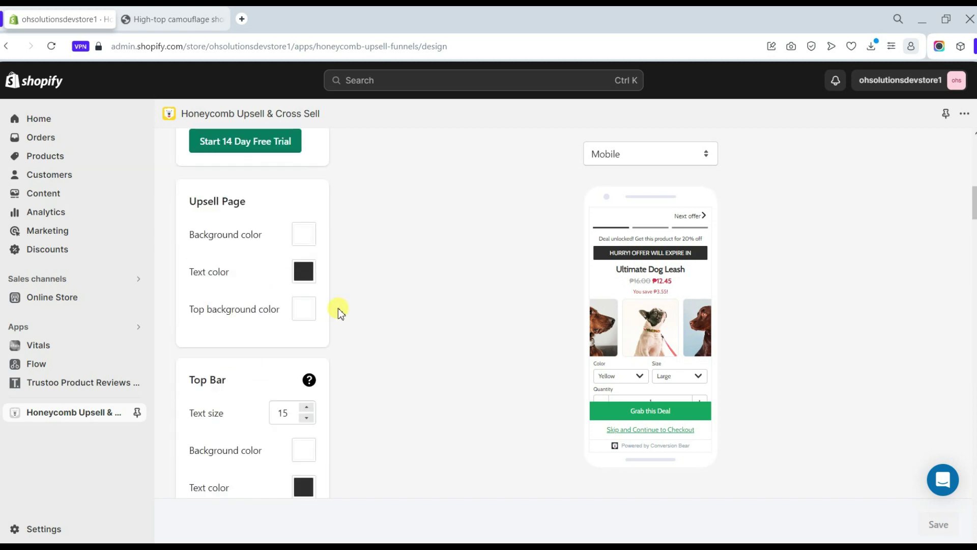
scroll(331, 250, "up", 1)
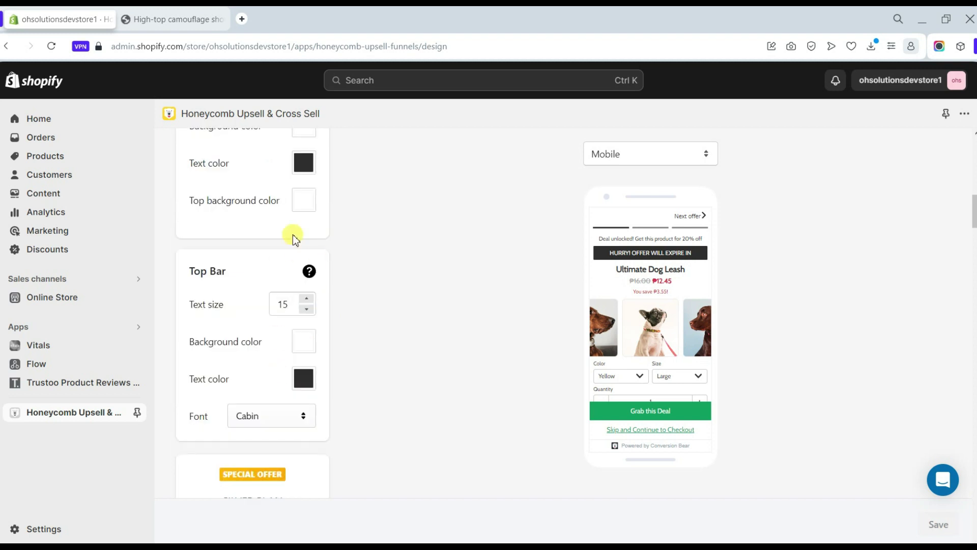
scroll(342, 341, "down", 8)
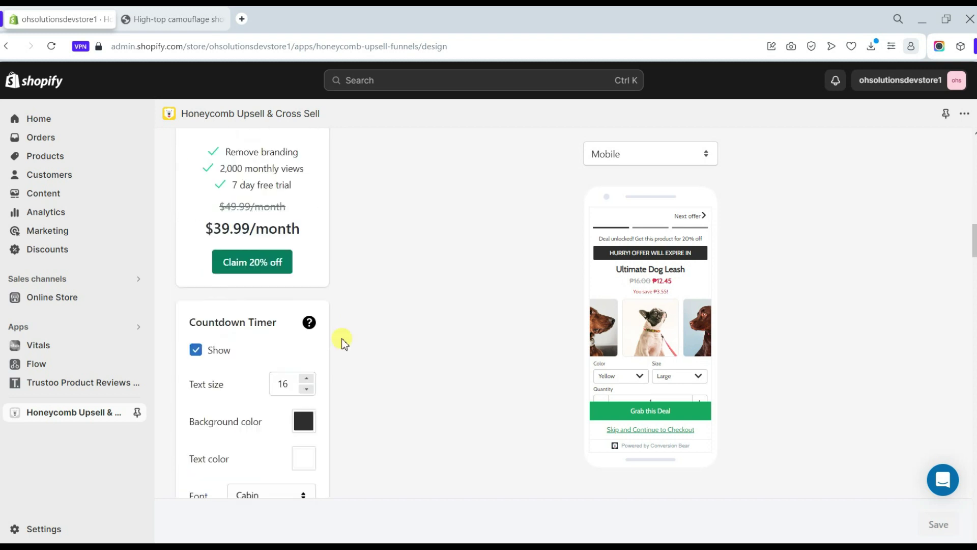
scroll(395, 324, "down", 8)
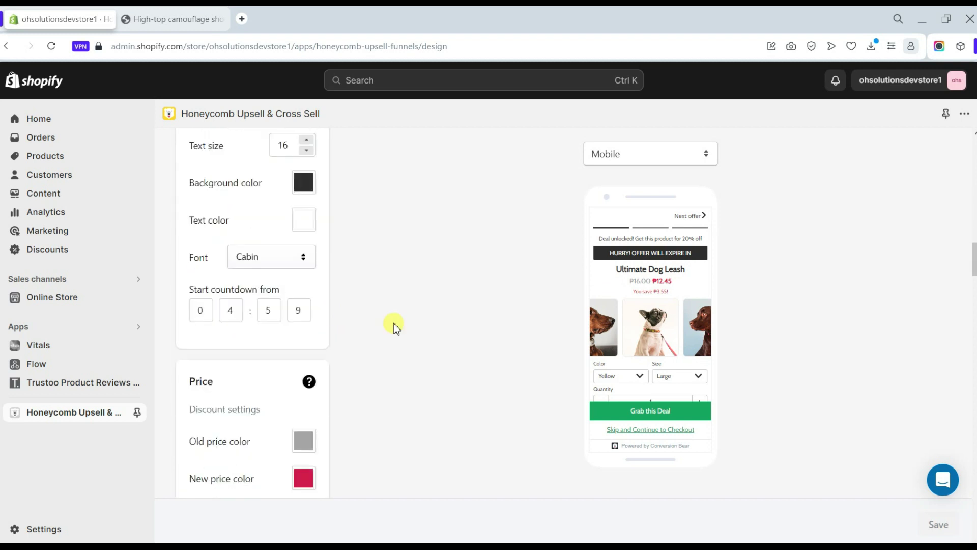
scroll(300, 393, "down", 10)
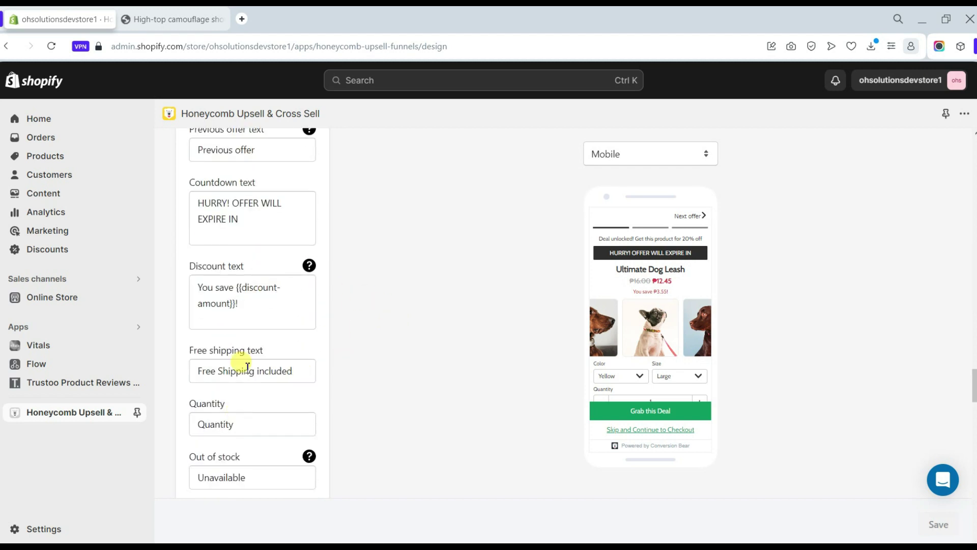
scroll(250, 457, "down", 15)
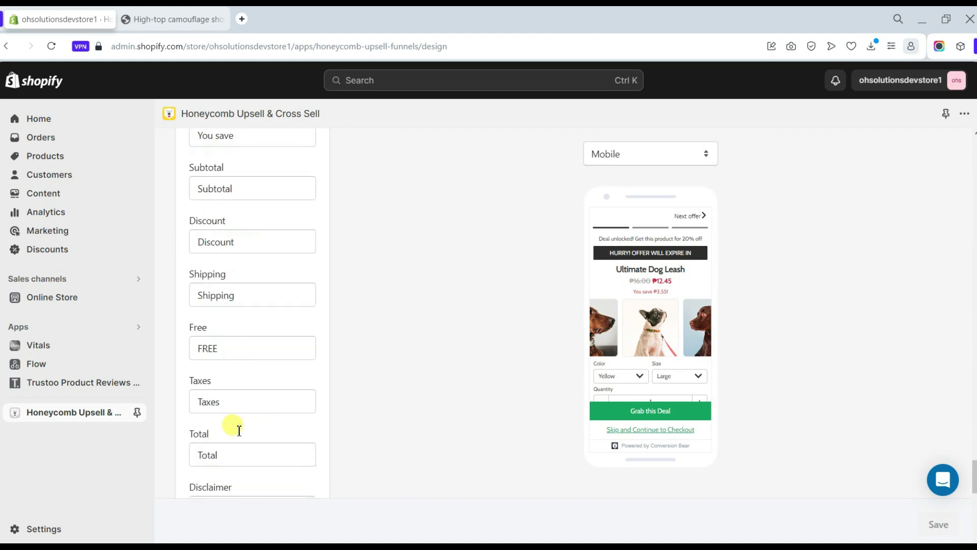
scroll(214, 476, "down", 8)
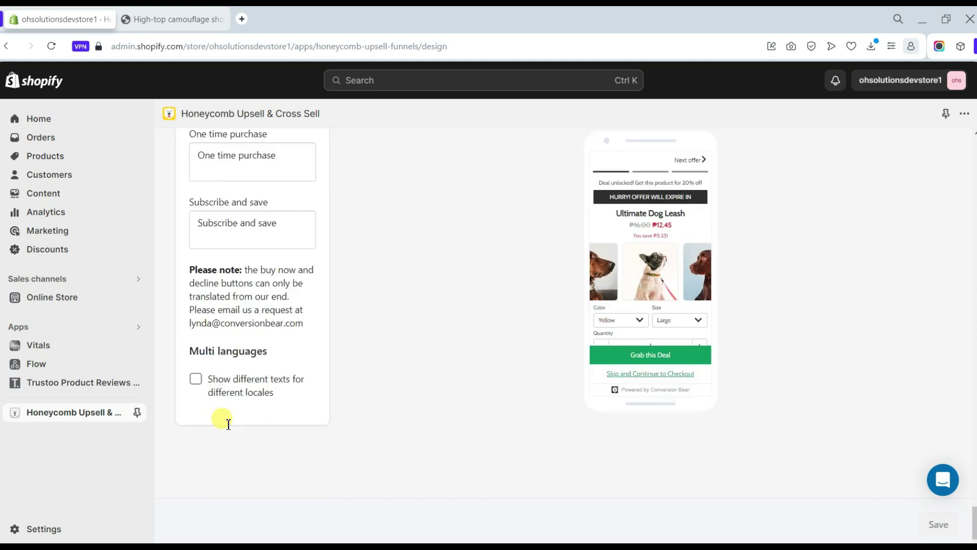
left_click(196, 379)
scroll(383, 344, "up", 8)
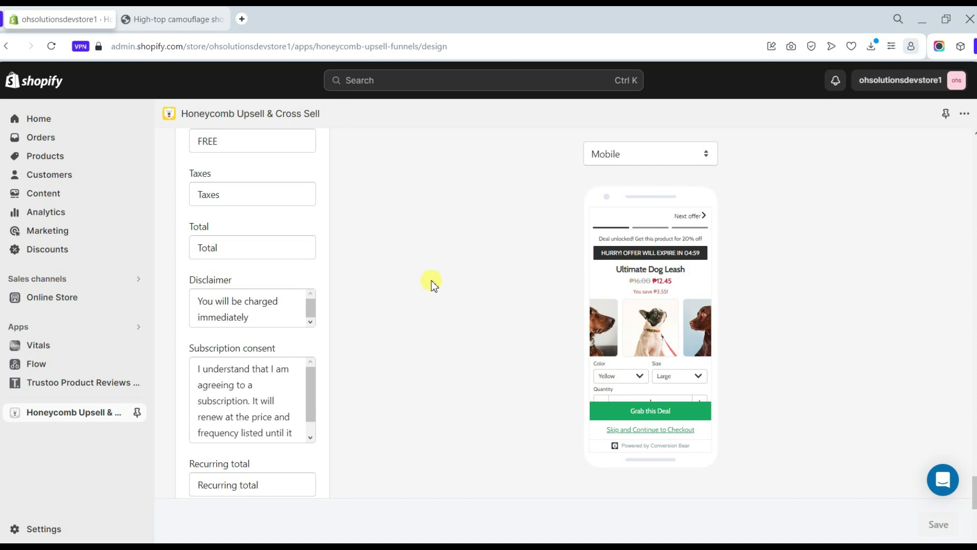
scroll(431, 280, "up", 10)
scroll(431, 280, "up", 15)
scroll(432, 280, "up", 15)
scroll(432, 280, "up", 12)
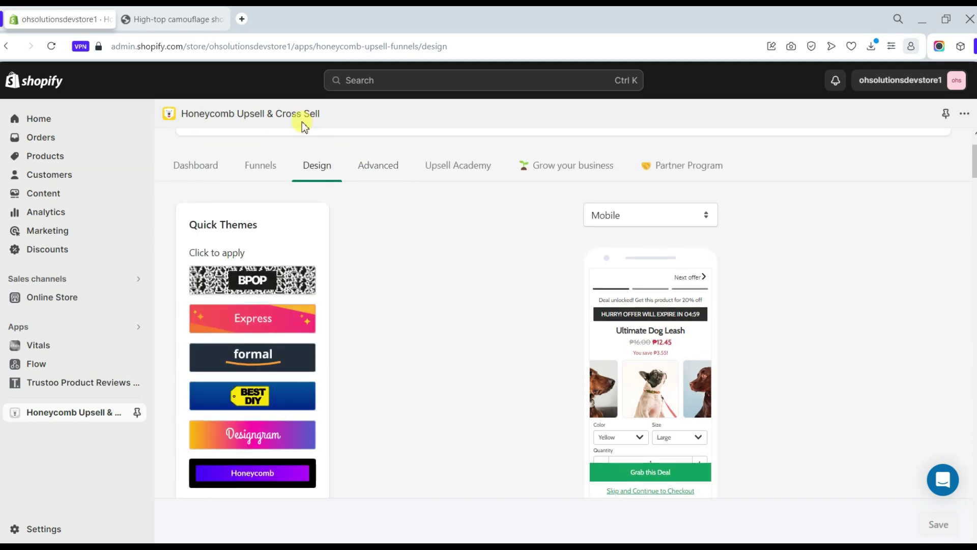
- Add the High-top camouflage shoes (High Brown, 40) to the cart on the storefront
left_click(200, 22)
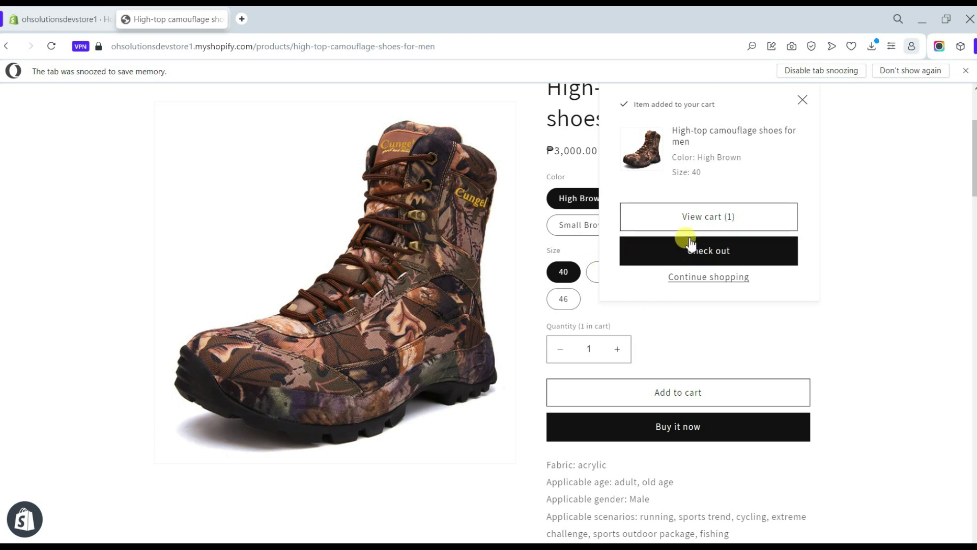
left_click(711, 313)
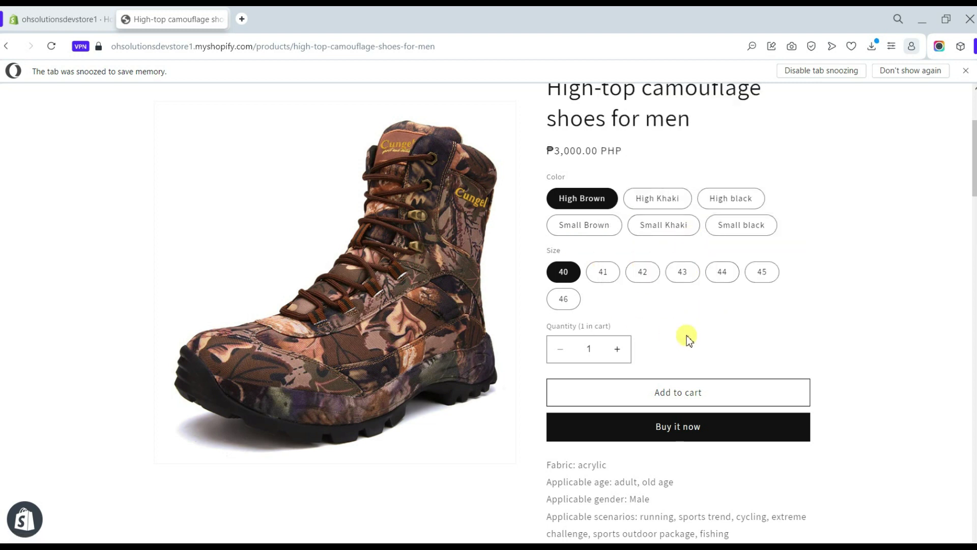
left_click(661, 392)
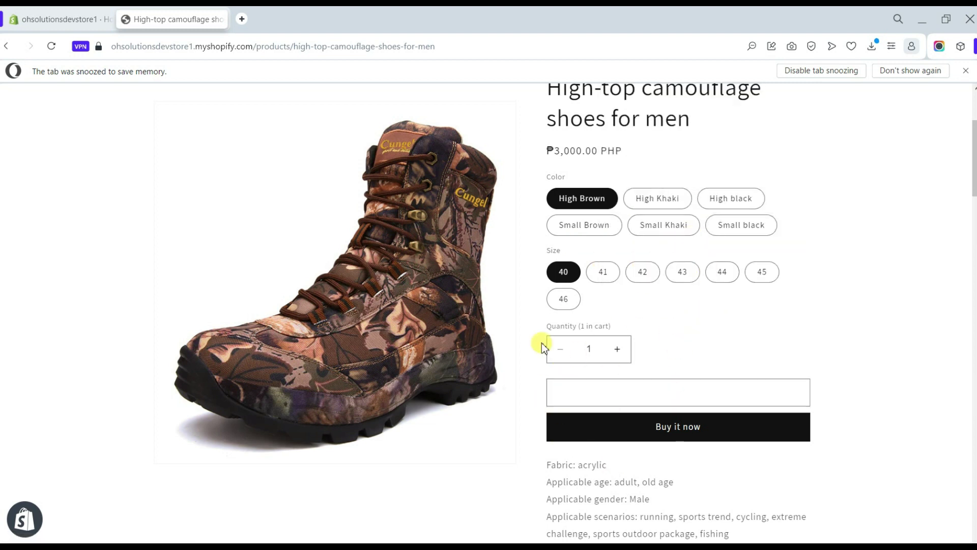